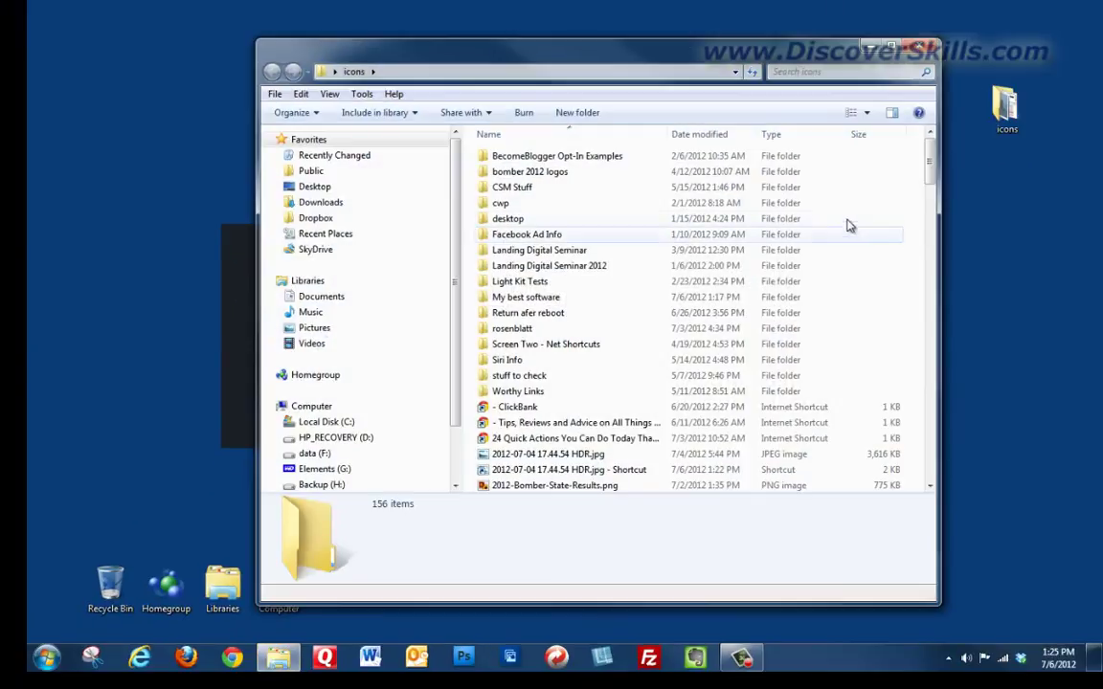
Look through the icons folder, close its window, and move the folder down the desktop to just above the clock
scroll(833, 234, "down", 10)
left_click_drag(932, 278, 933, 144)
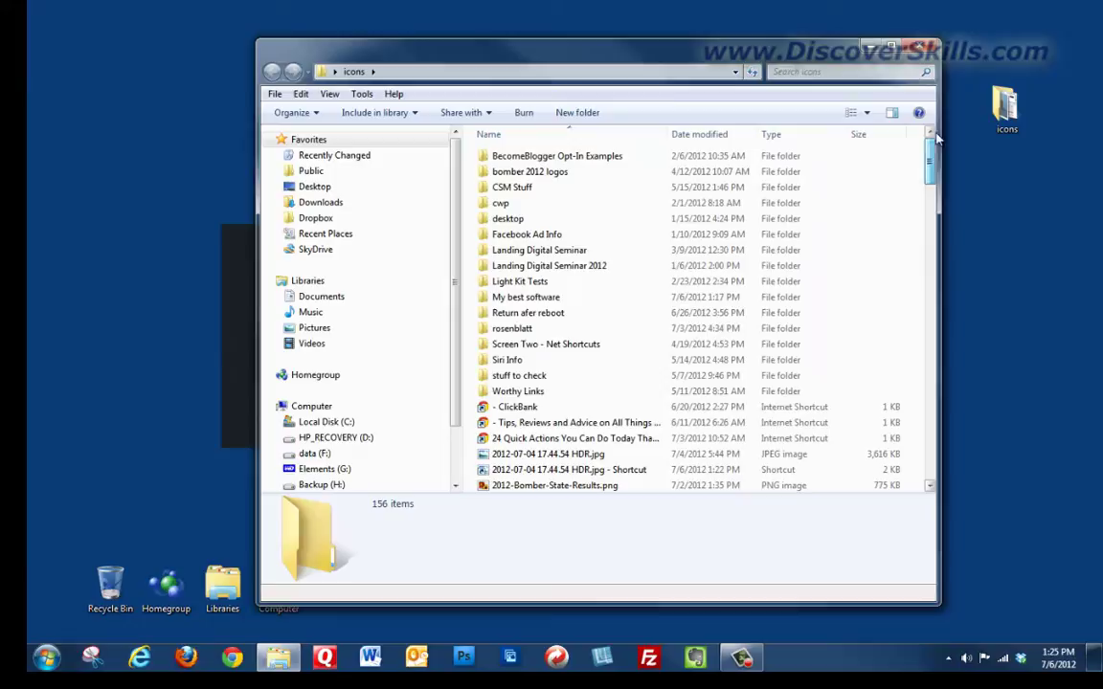
left_click(920, 48)
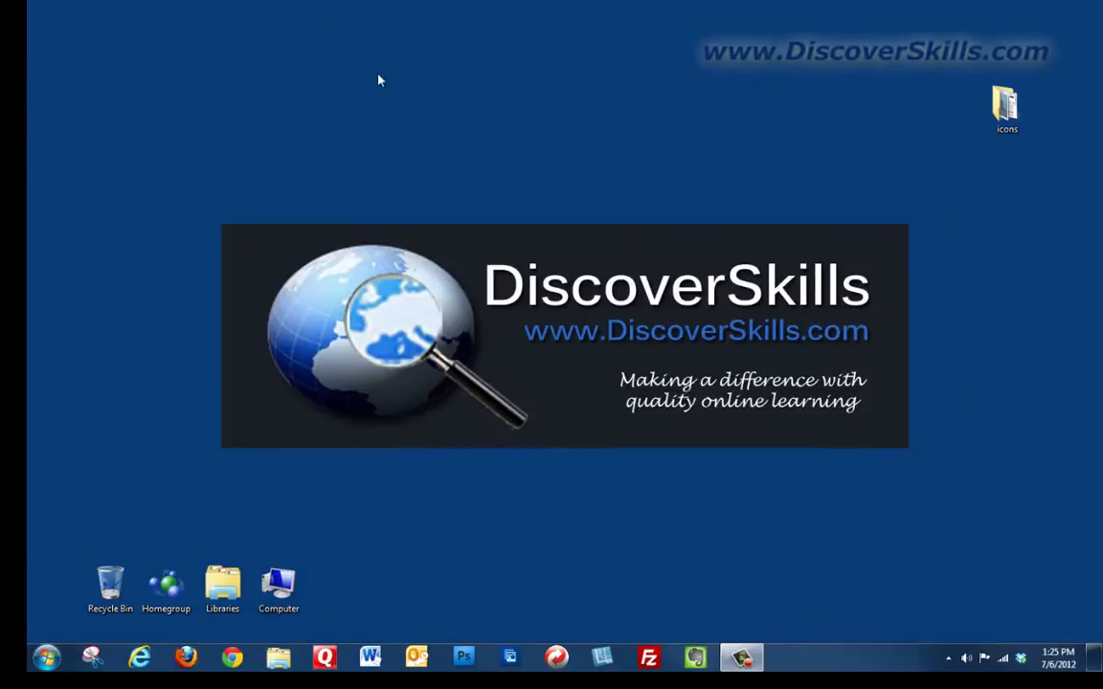
left_click_drag(1008, 108, 1062, 506)
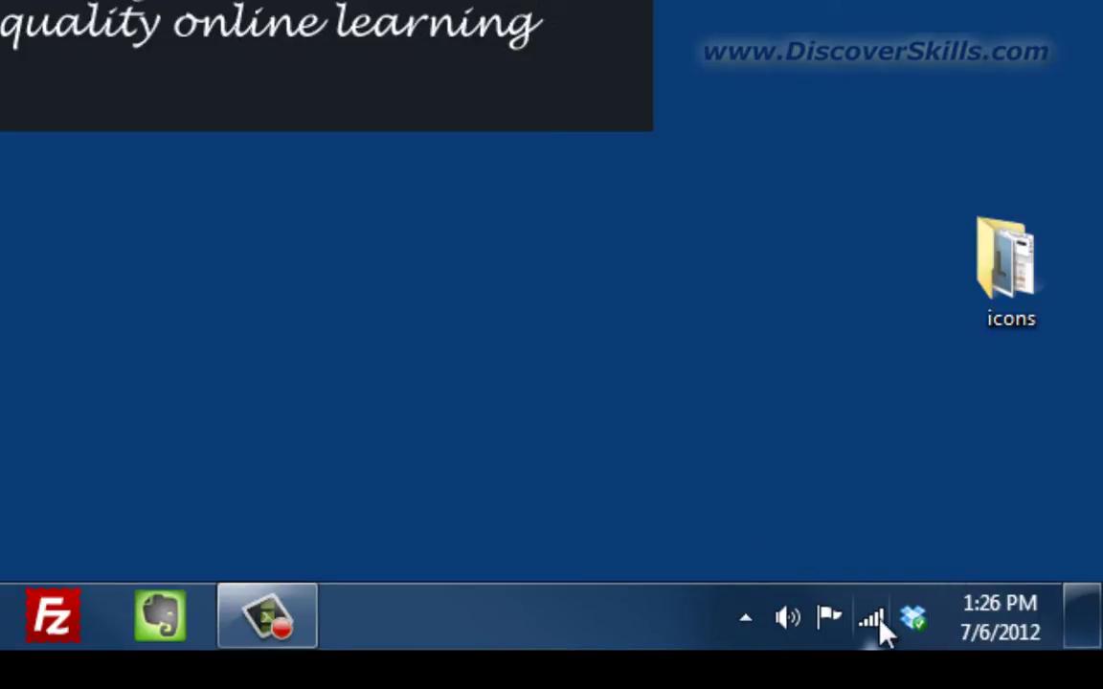
Show the hidden notification area icons and identify them, including SkyDrive
mouse_move(881, 630)
left_click(745, 618)
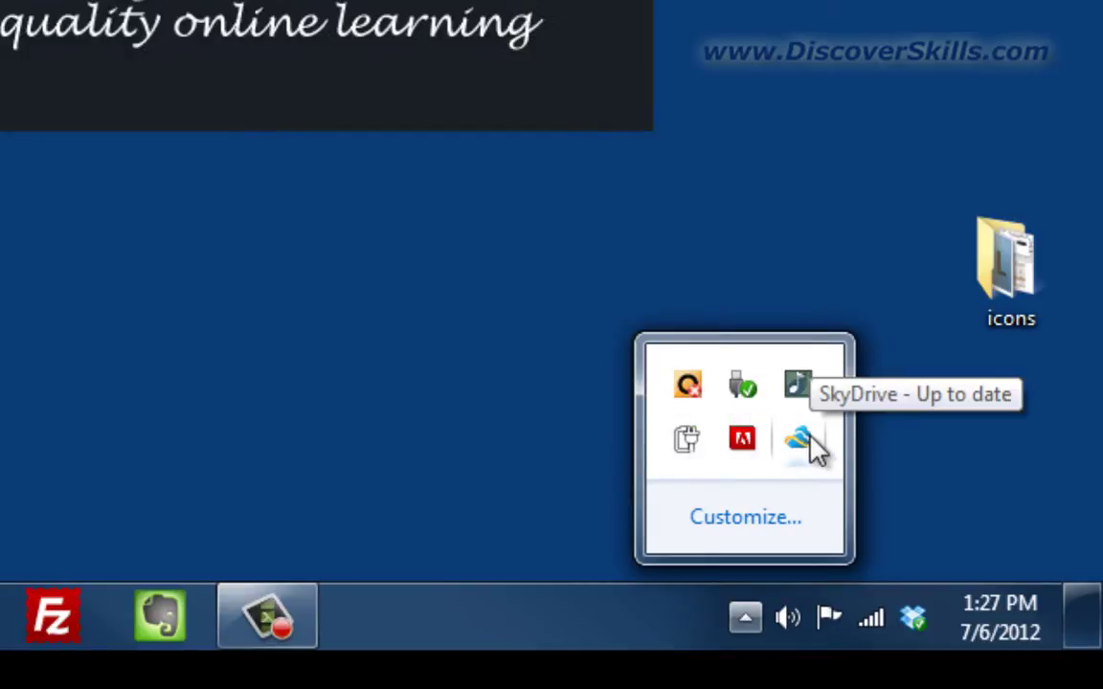
left_click(933, 462)
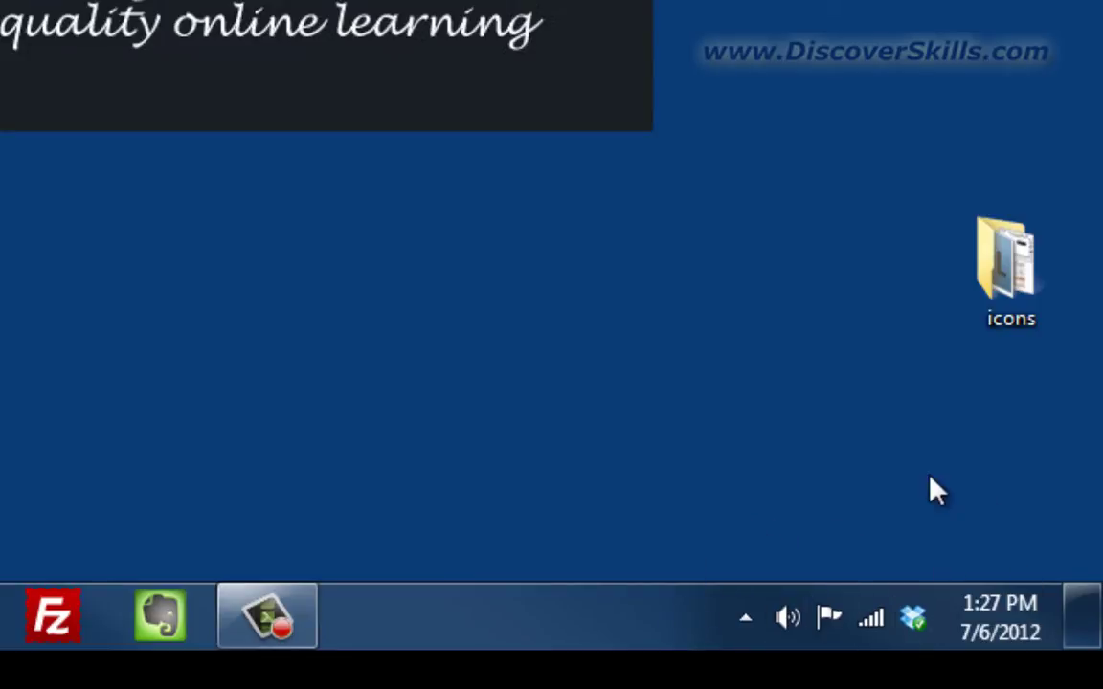
left_click(746, 620)
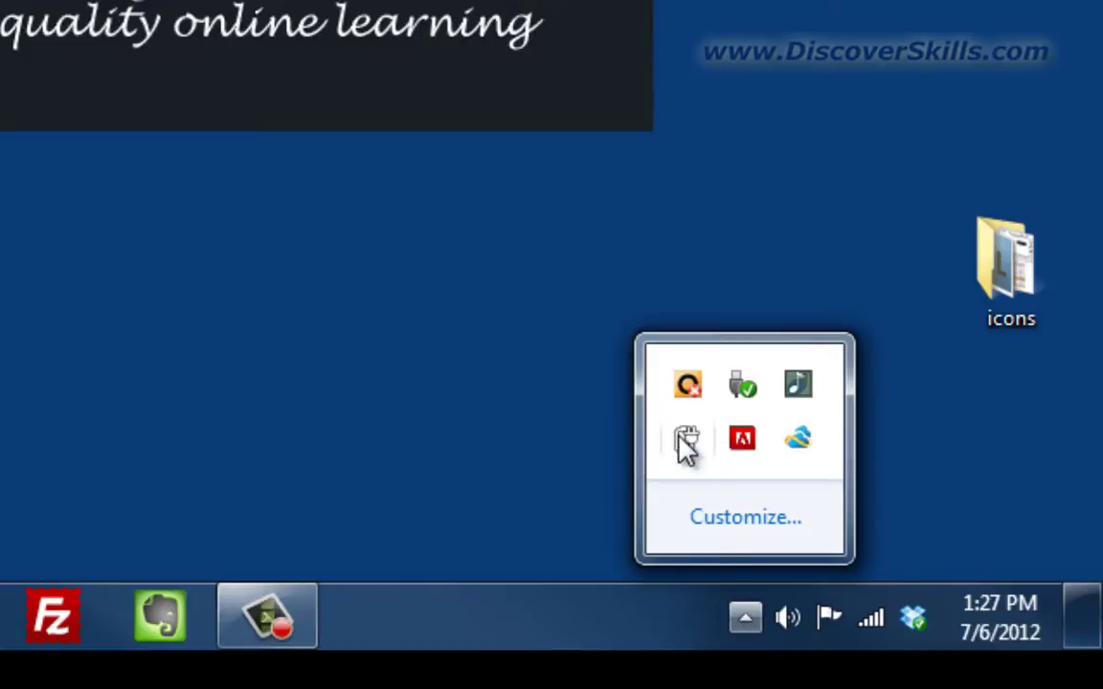
left_click(922, 459)
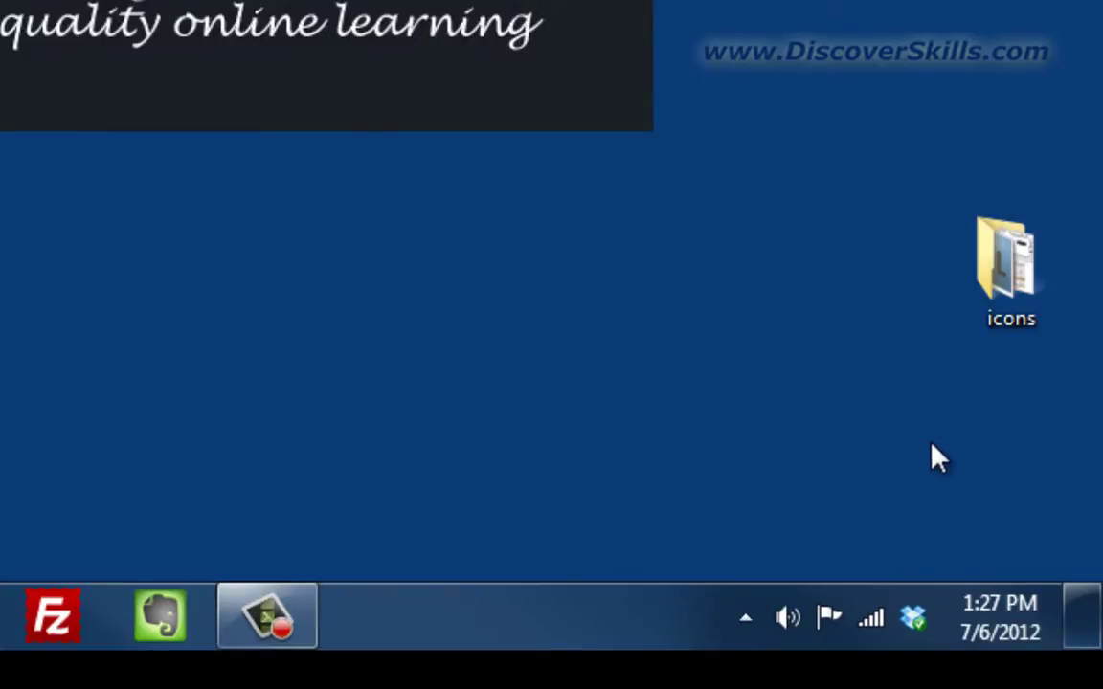
Check the Dropbox notification icon's sync status and view its available commands
mouse_move(917, 622)
mouse_move(919, 625)
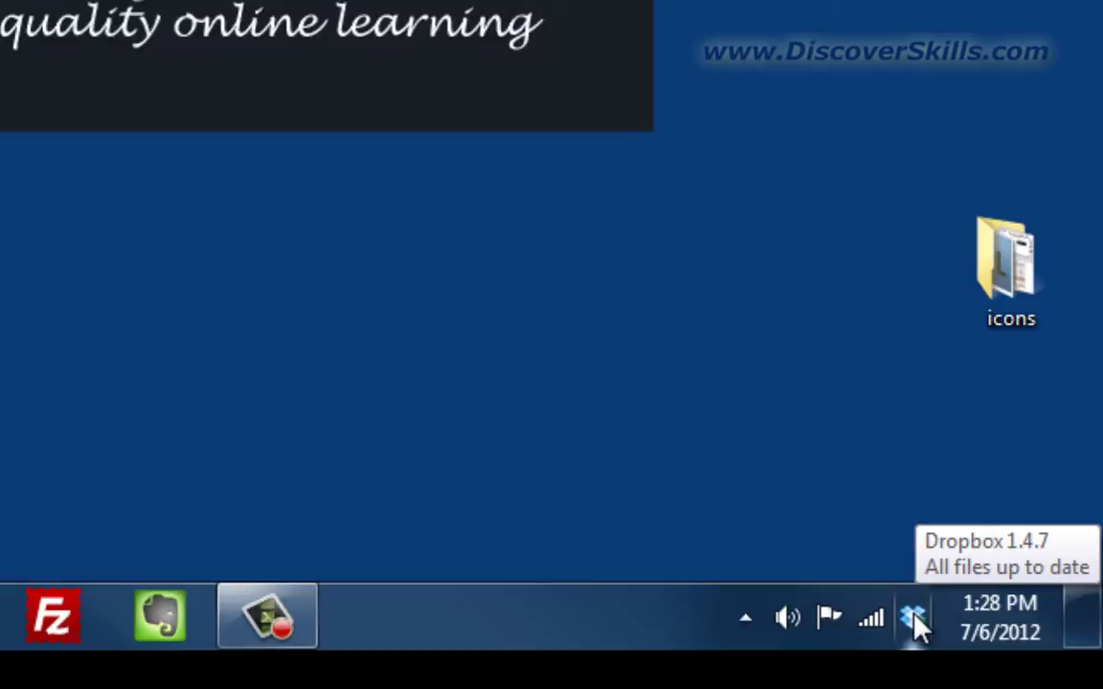
right_click(918, 625)
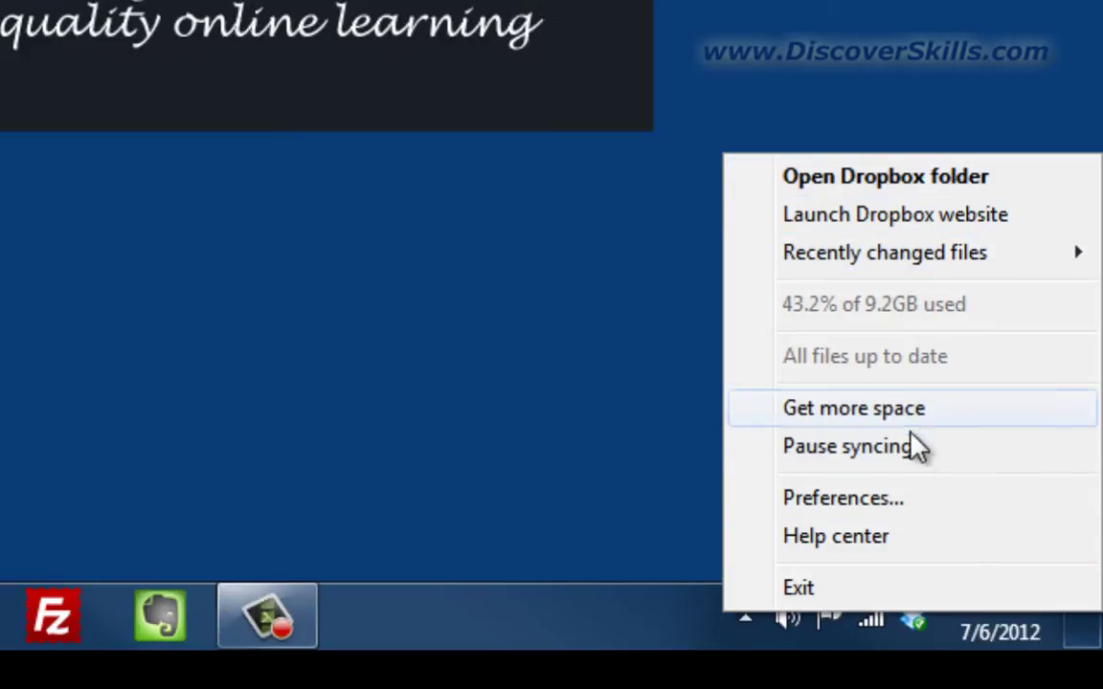
left_click(536, 526)
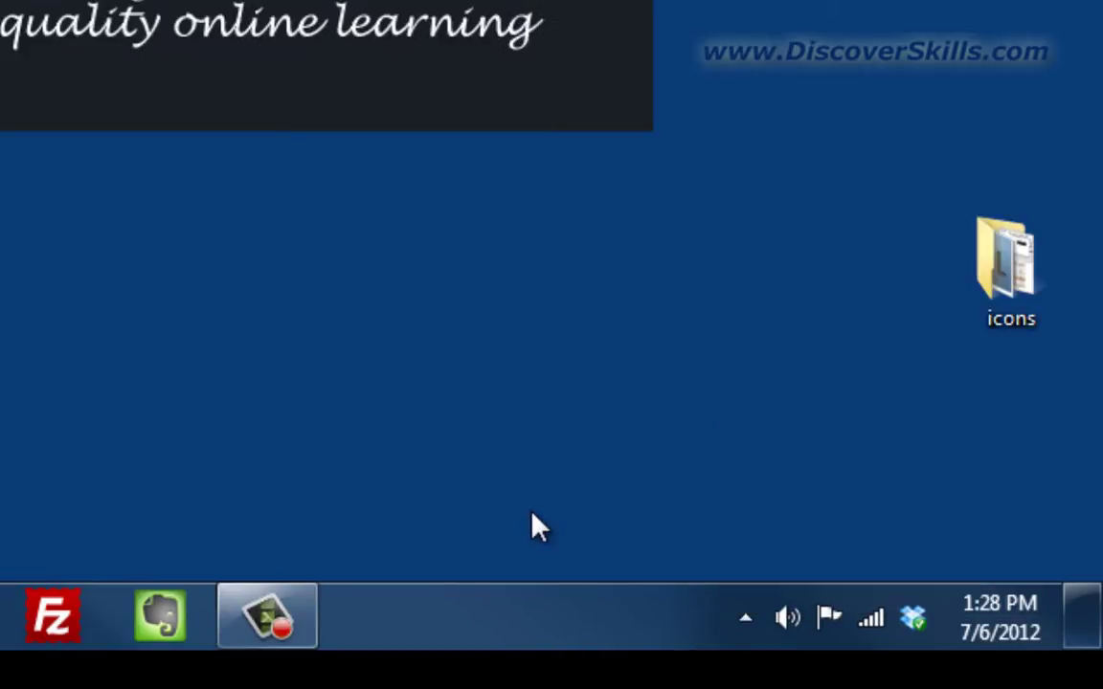
View the available commands for the hidden Norton icon and for the volume icon in the notification area
left_click(745, 620)
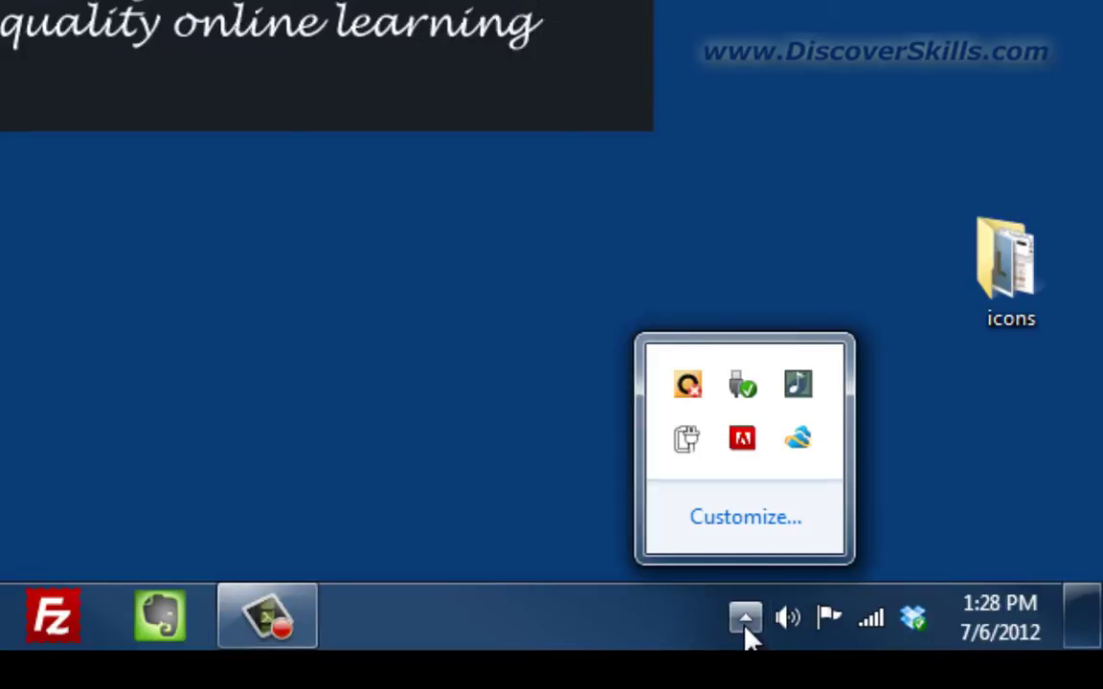
right_click(689, 385)
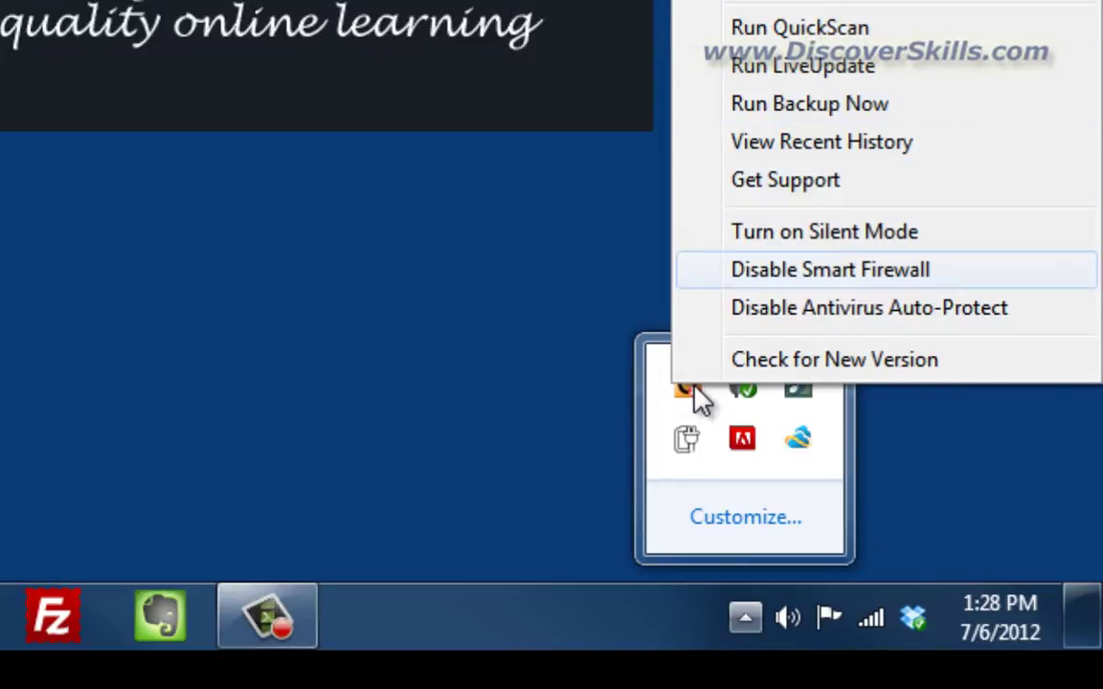
key("Escape")
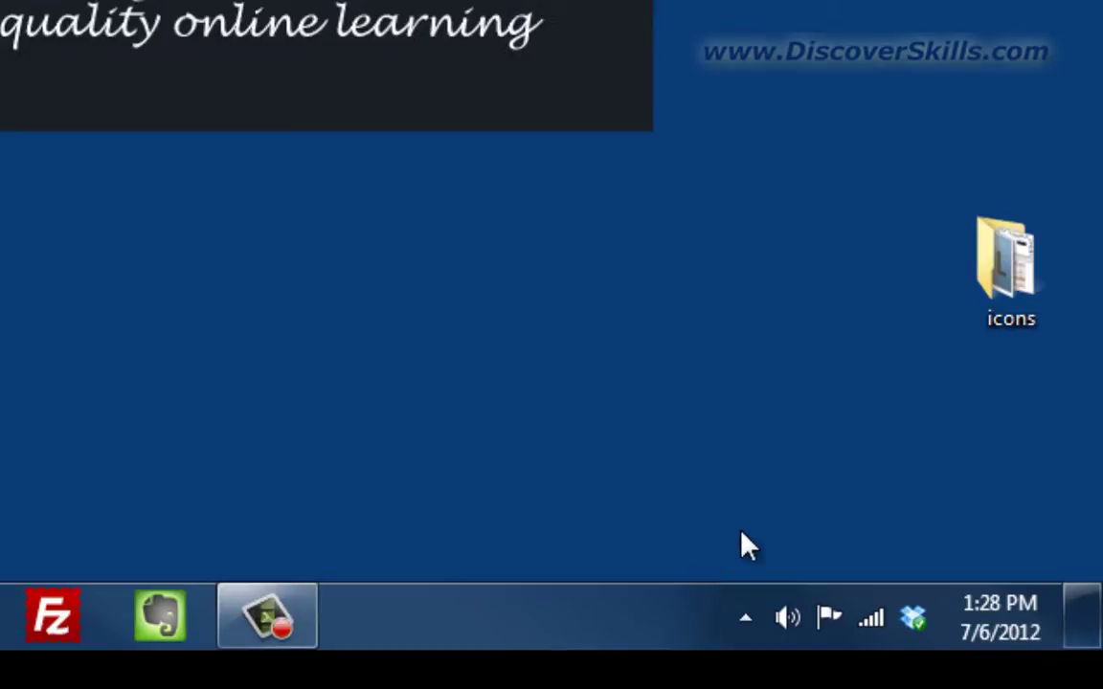
right_click(792, 630)
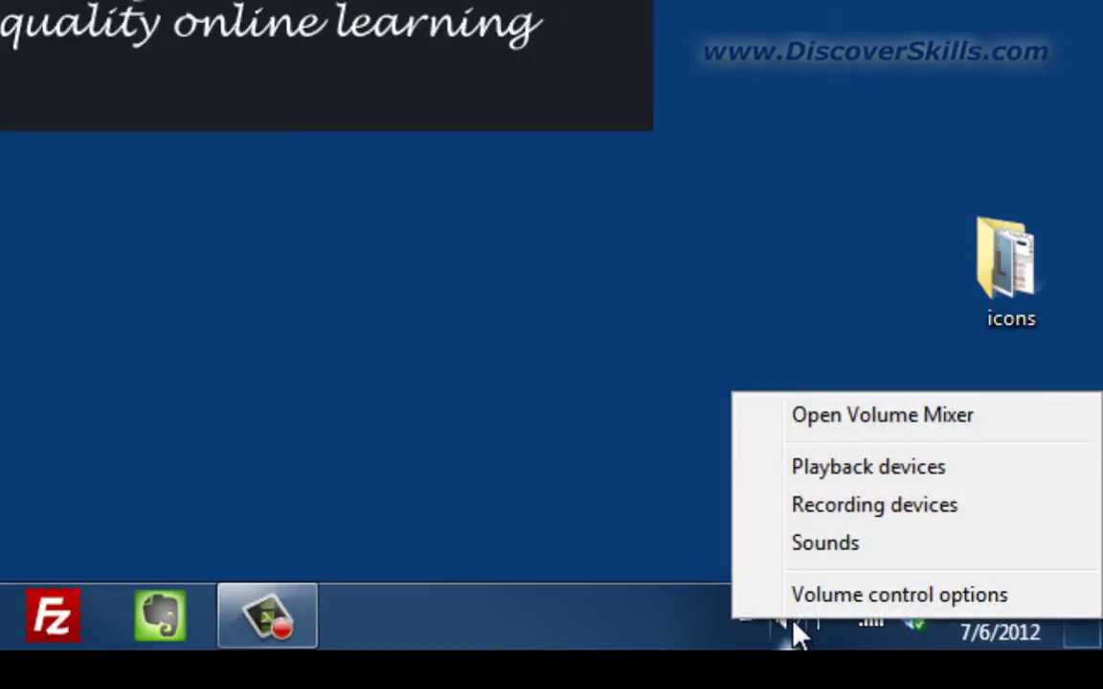
left_click(620, 457)
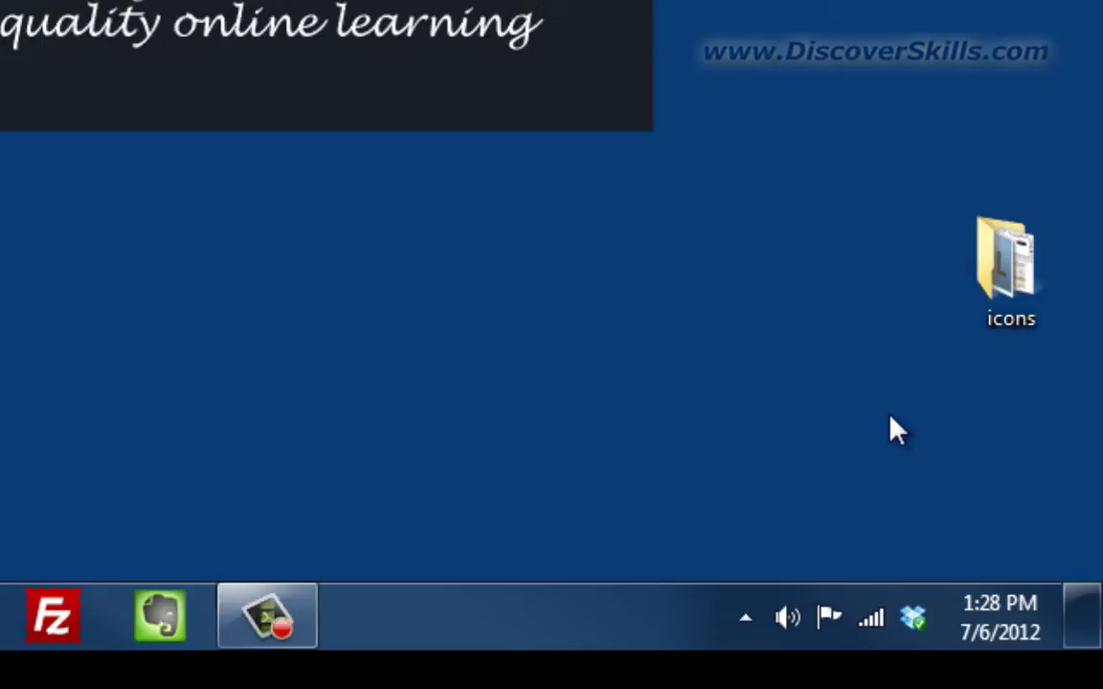
Open the Notification Area Icons settings from the hidden icons pop-up, view them, and close the window
left_click(749, 627)
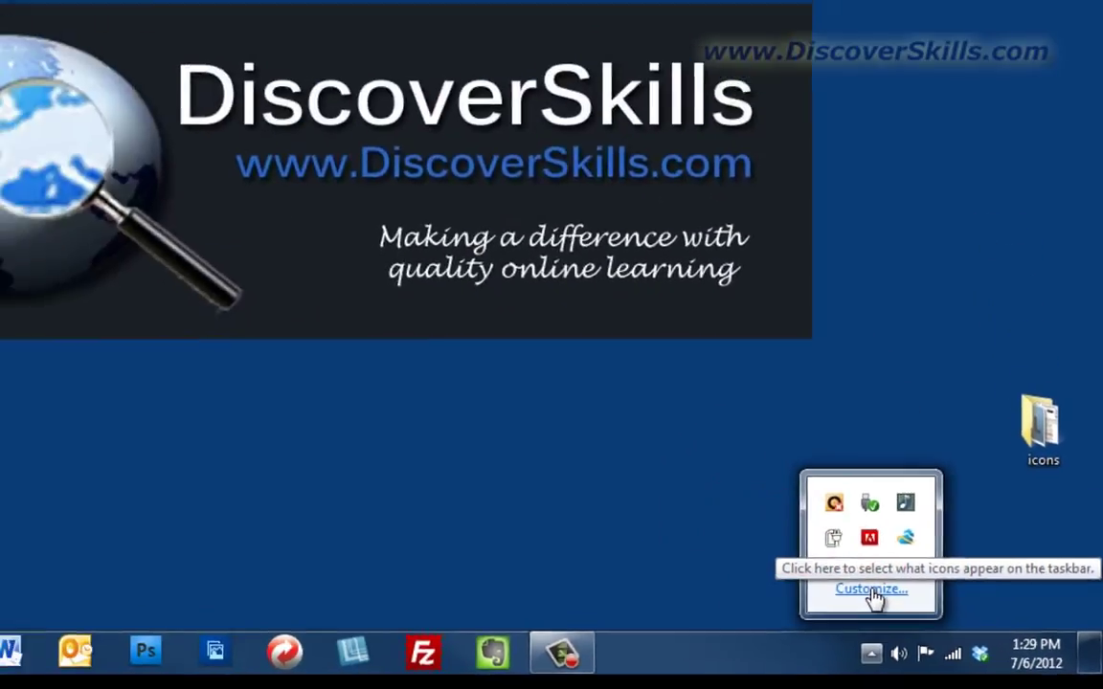
left_click(746, 521)
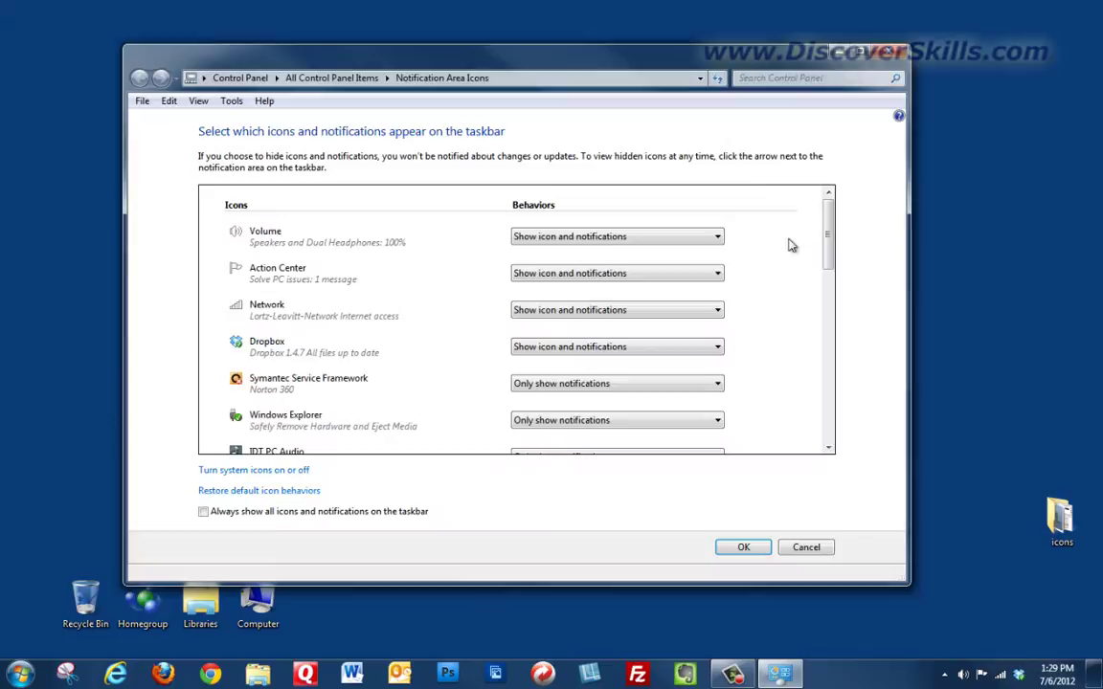
left_click_drag(670, 57, 702, 68)
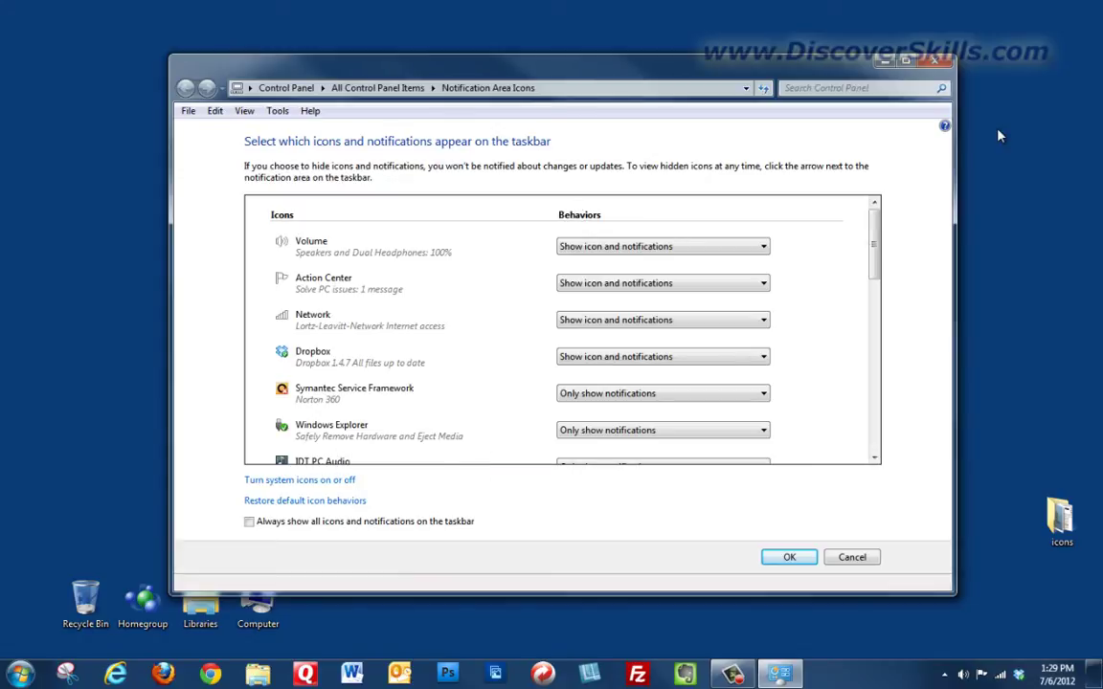
left_click(937, 63)
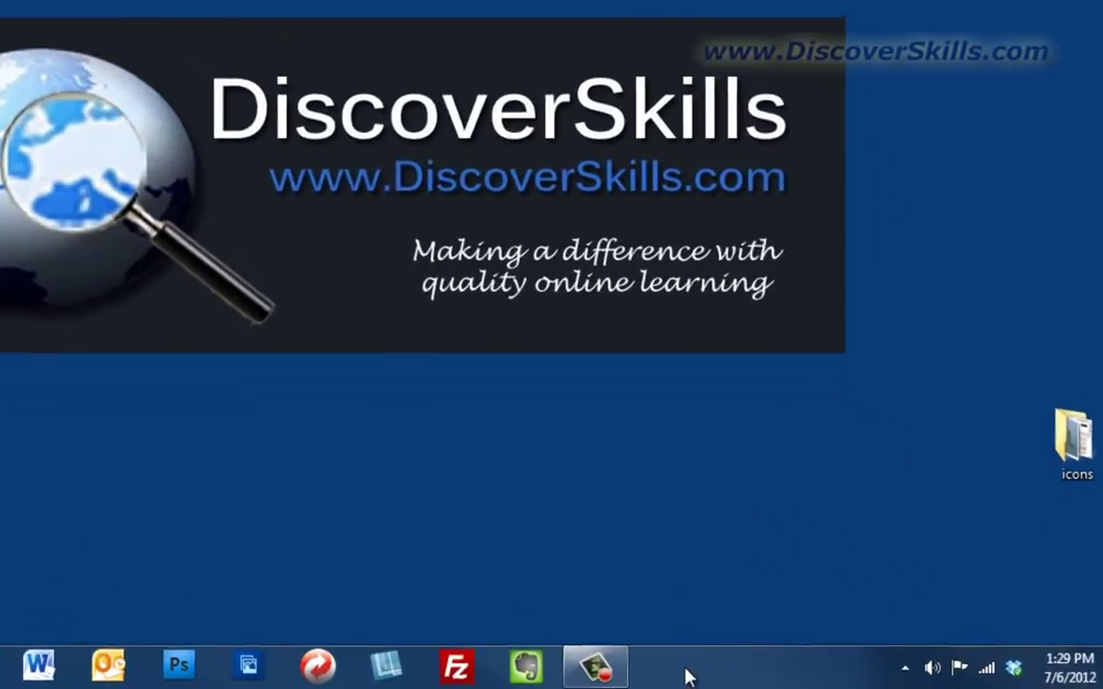
Open the taskbar properties and go from there to the notification area customization settings
right_click(605, 673)
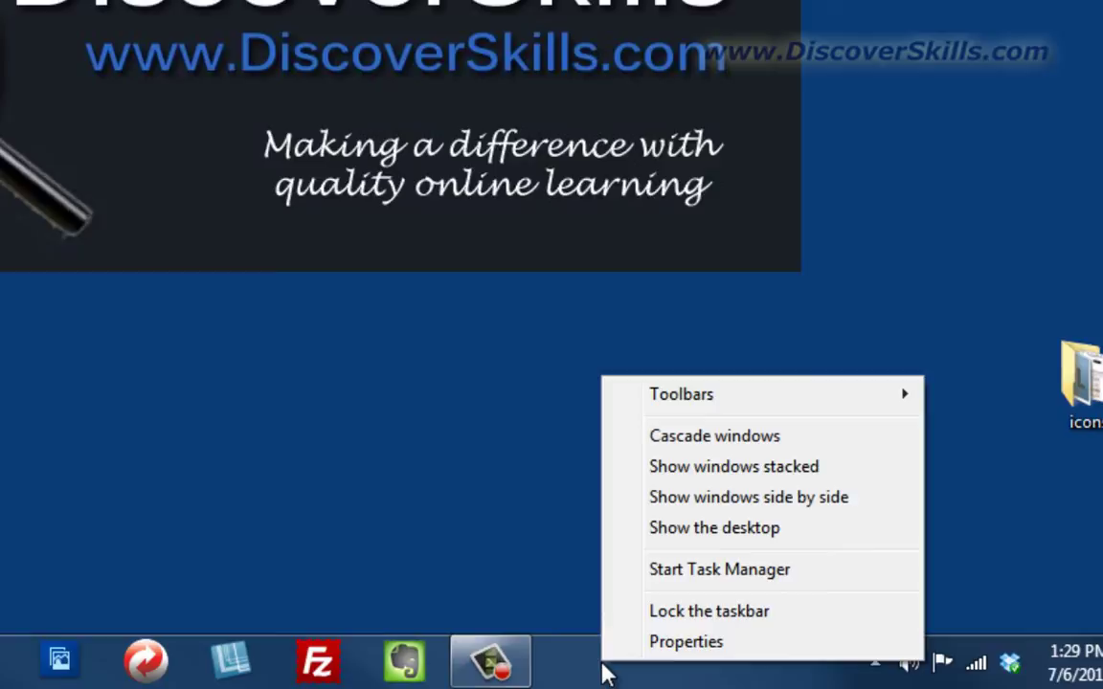
left_click(668, 647)
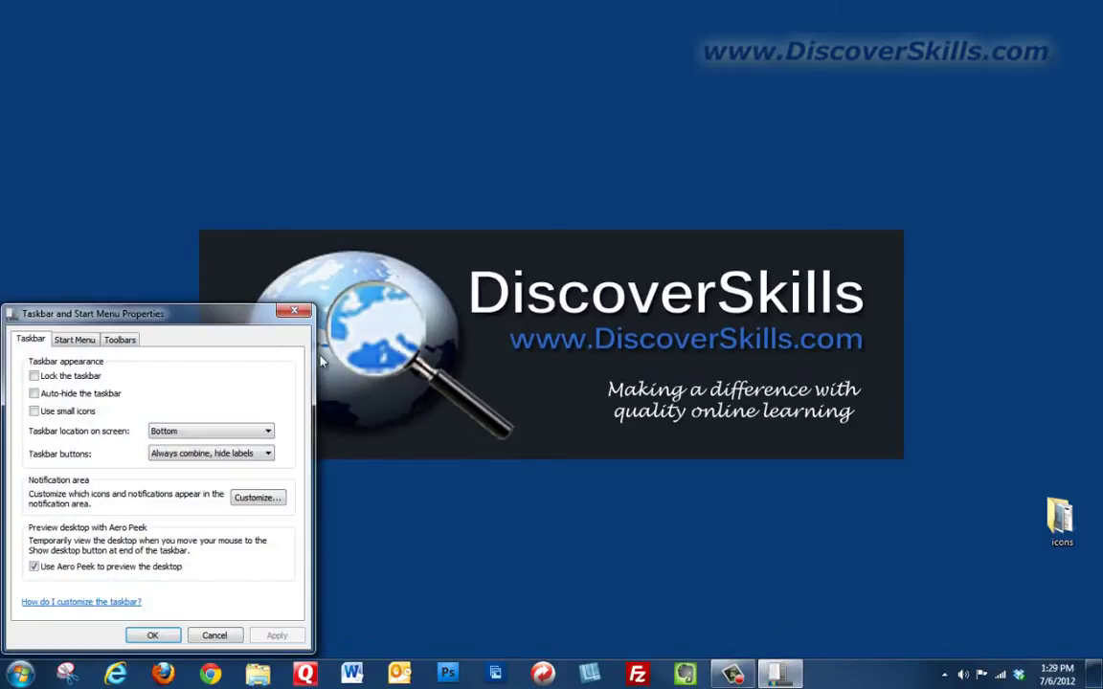
left_click_drag(113, 318, 531, 247)
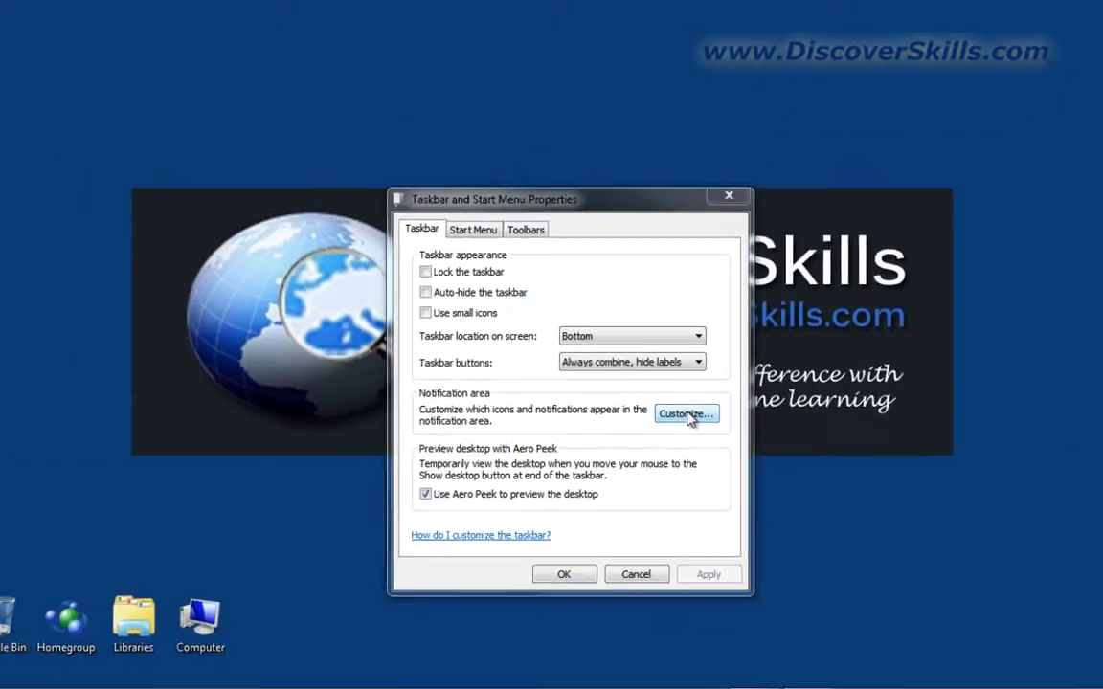
left_click(724, 383)
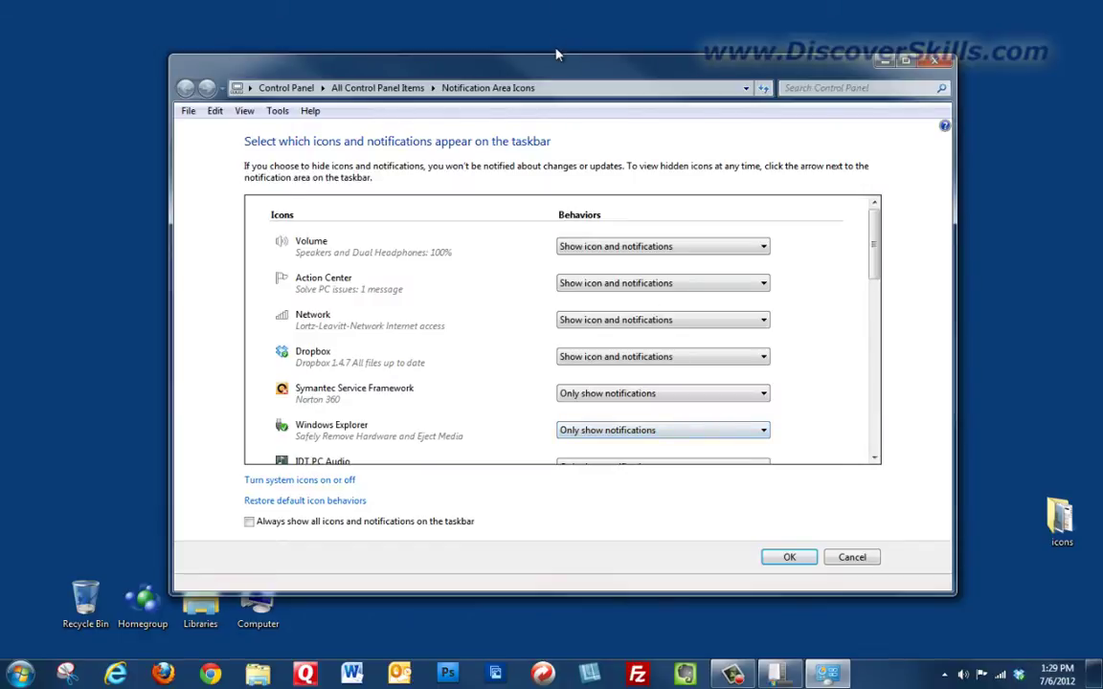
left_click_drag(559, 54, 560, 63)
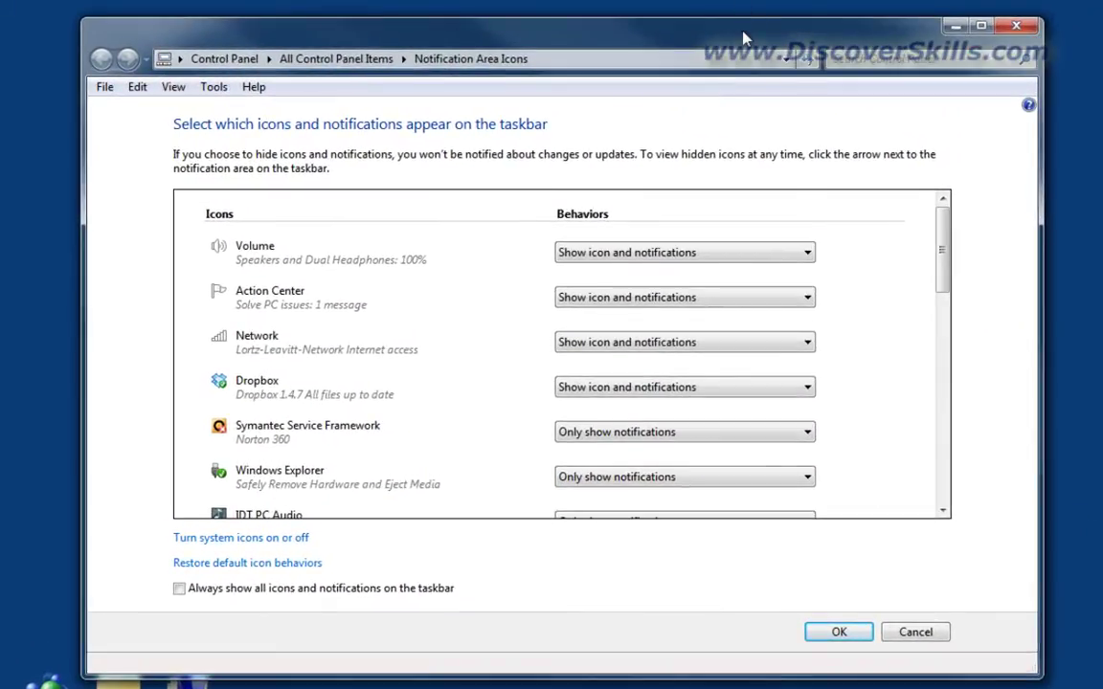
left_click_drag(744, 39, 752, 35)
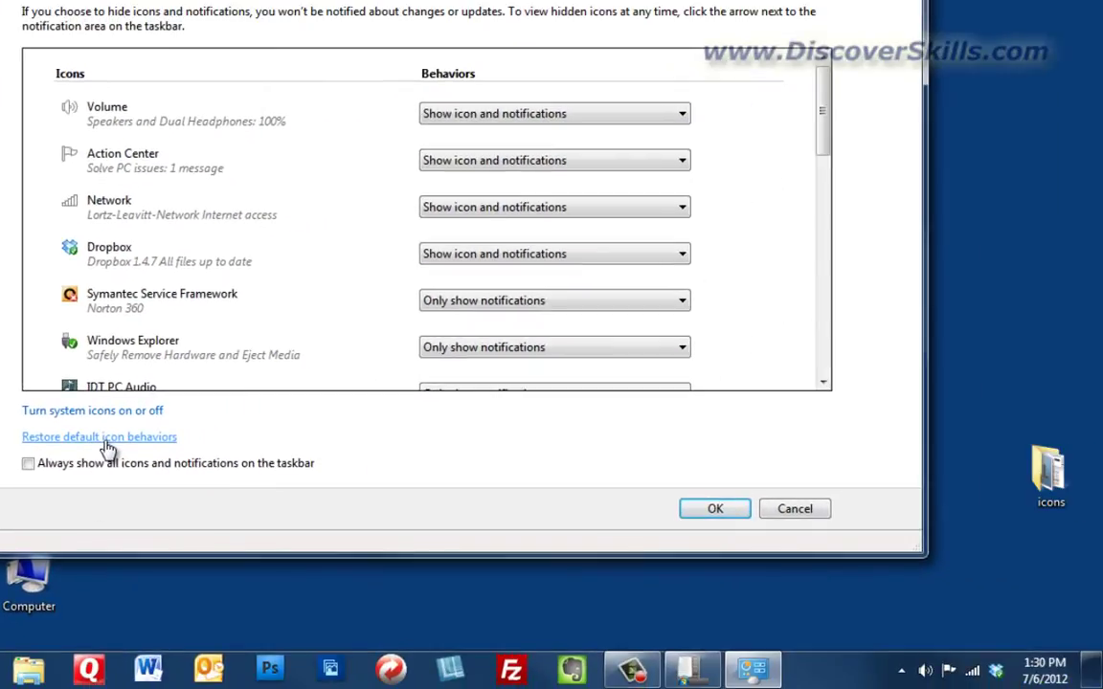
Turn on always showing all icons and notifications on the taskbar, turn it off, and check the hidden icons
left_click(104, 470)
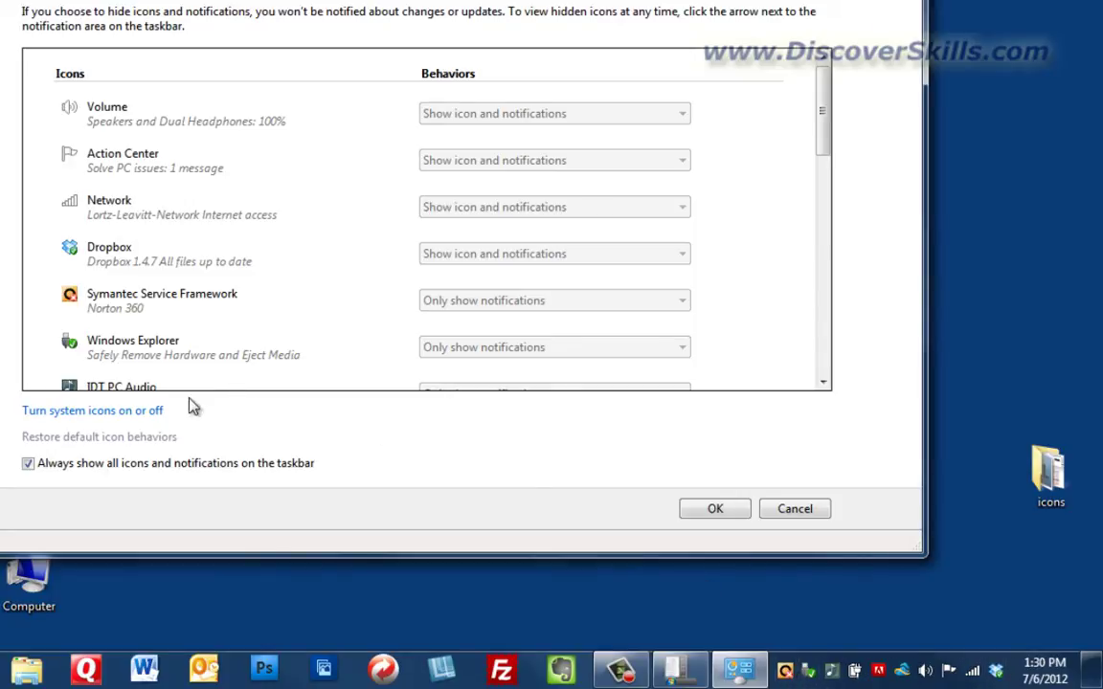
left_click(28, 464)
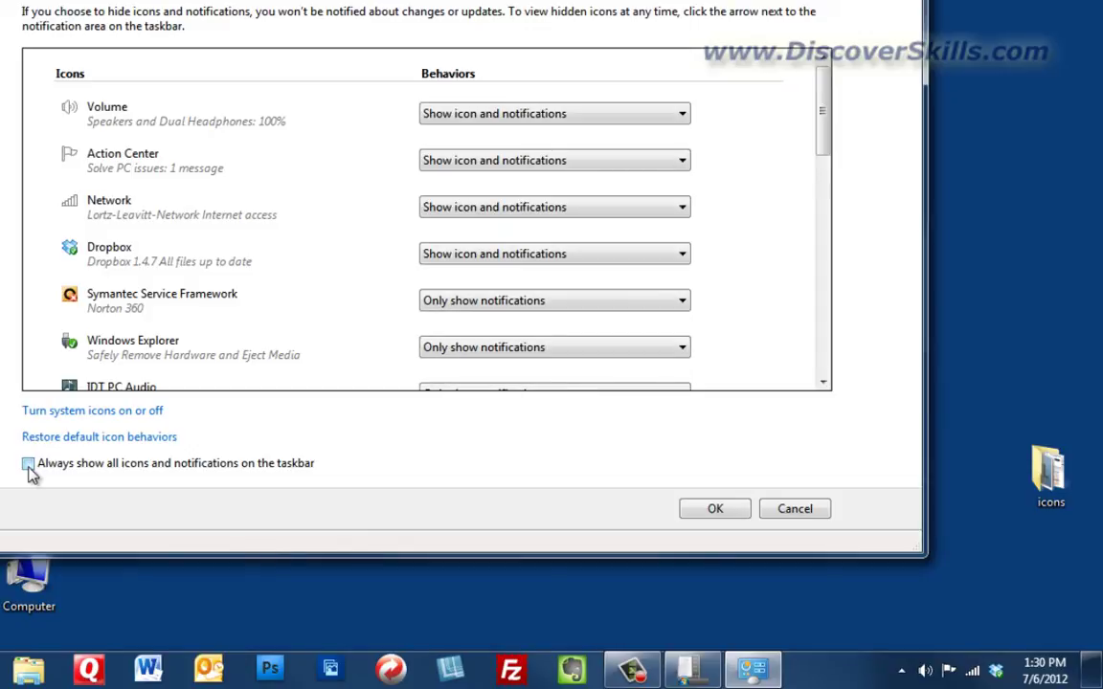
left_click(901, 671)
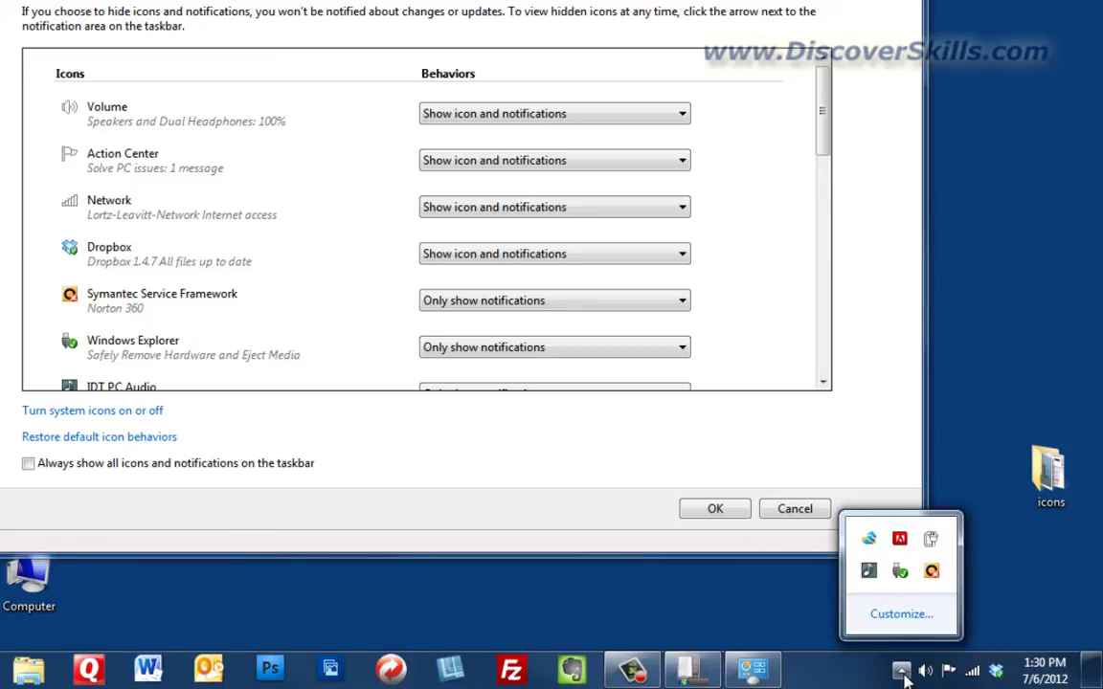
left_click(810, 603)
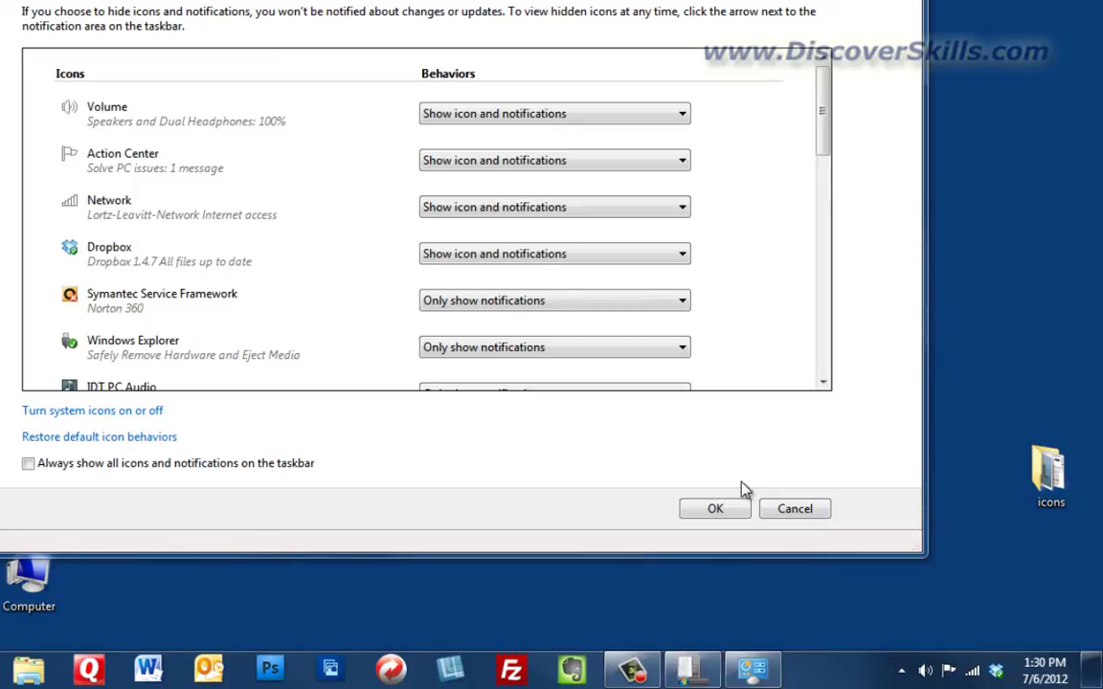
Enable always showing all taskbar icons again, inspect the icon behaviors list, and disable the option
left_click(27, 463)
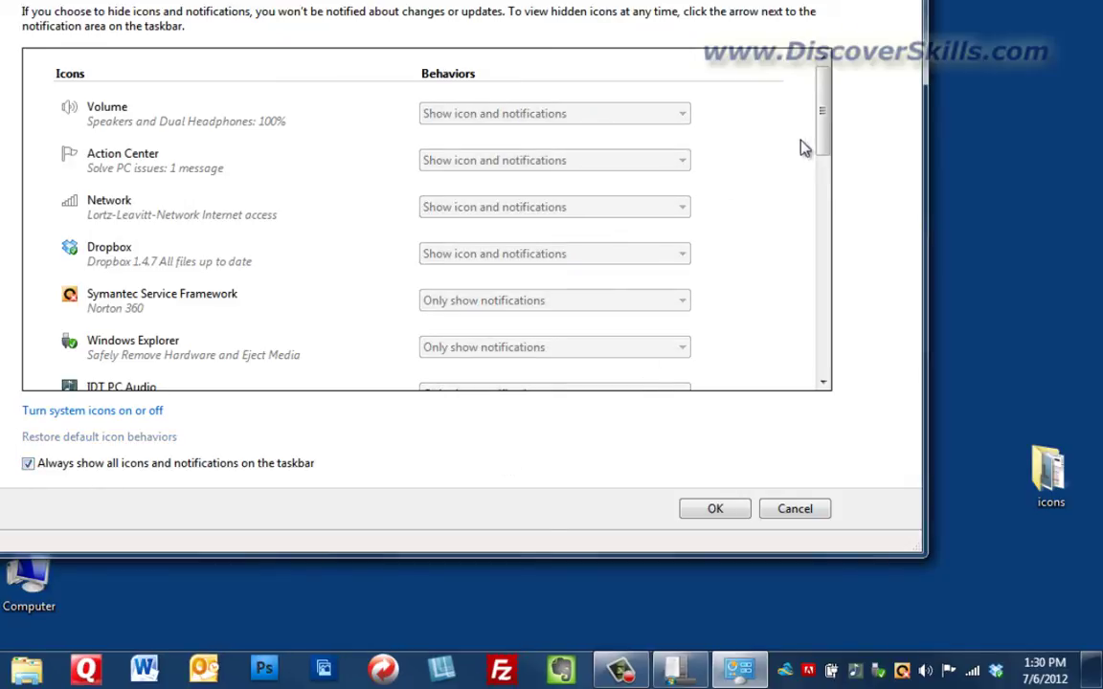
left_click_drag(822, 139, 682, 118)
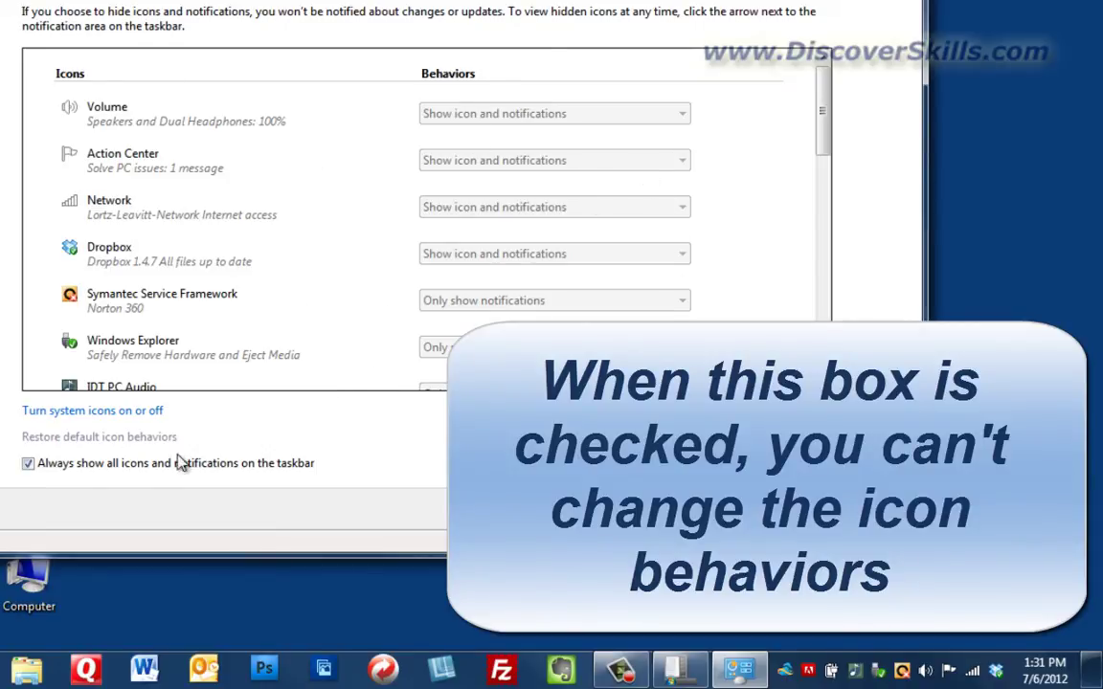
left_click(28, 463)
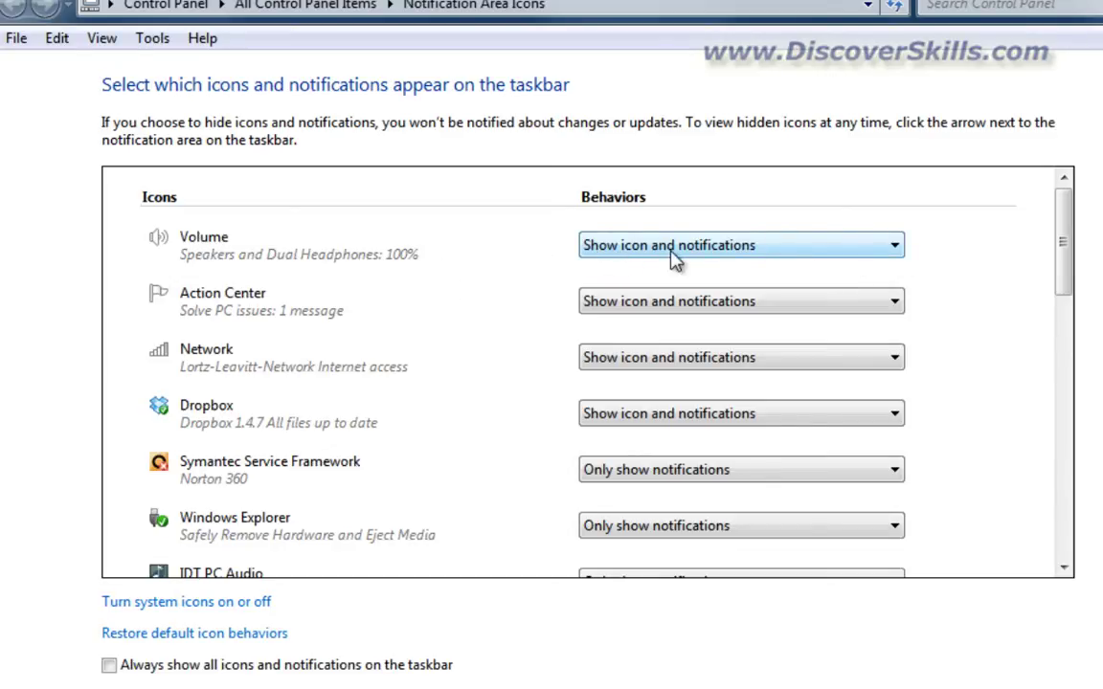
Set the Volume icon's behavior to Hide icon and notifications
left_click(895, 247)
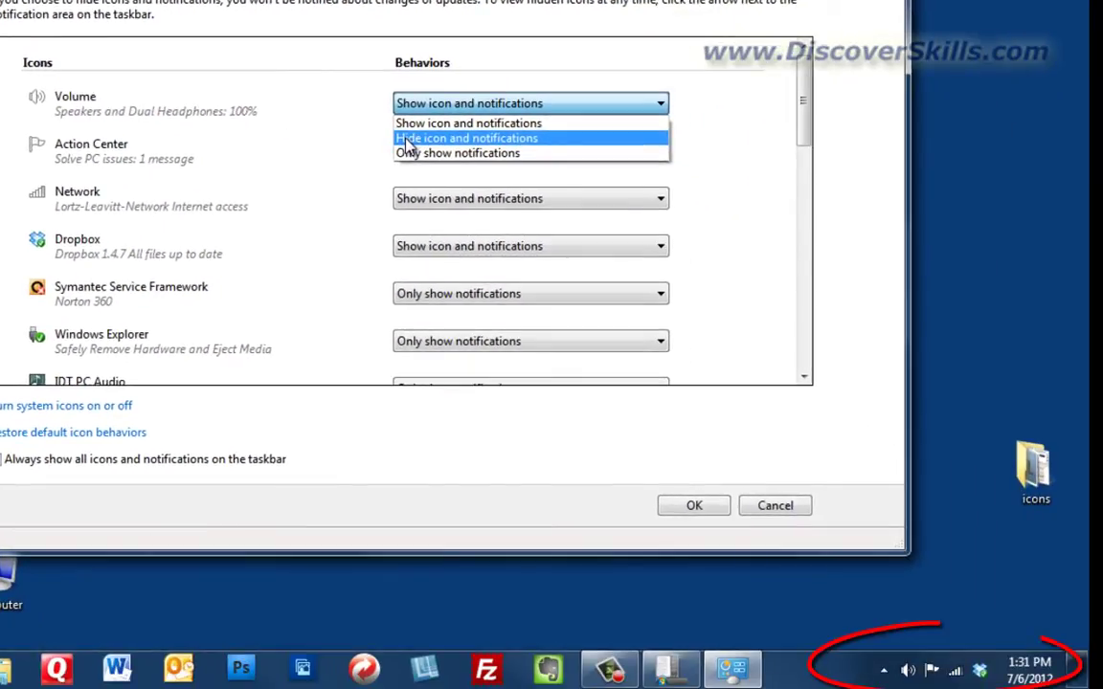
left_click(409, 140)
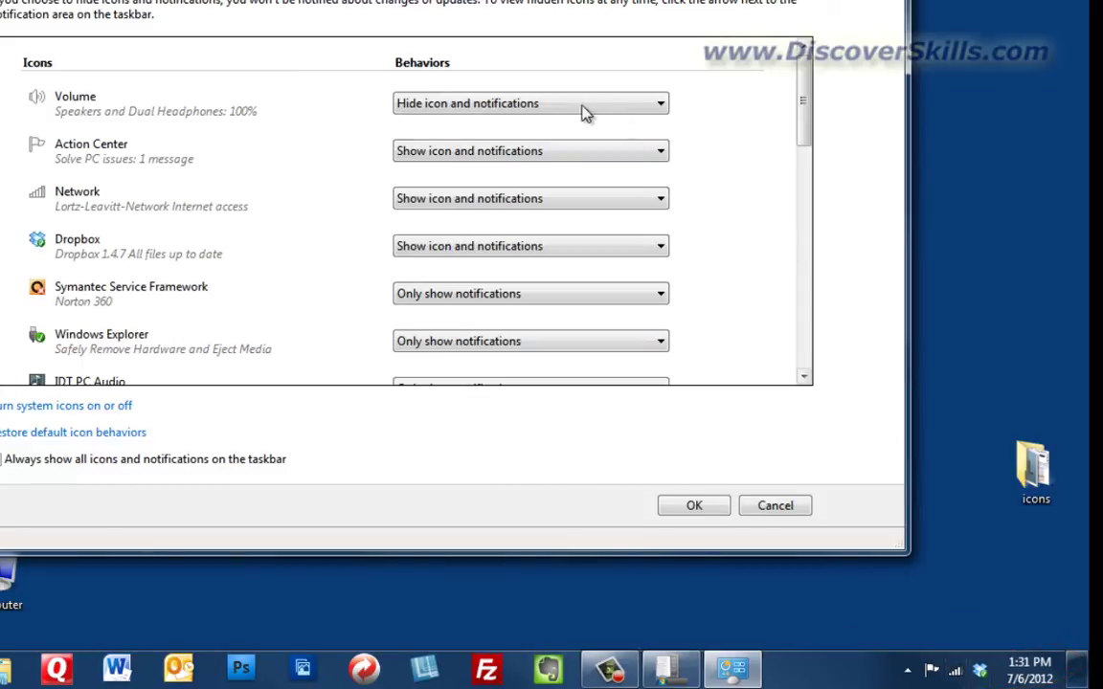
Set the Volume icon's behavior to Only show notifications, and switch it to Show icon and notifications
left_click(542, 104)
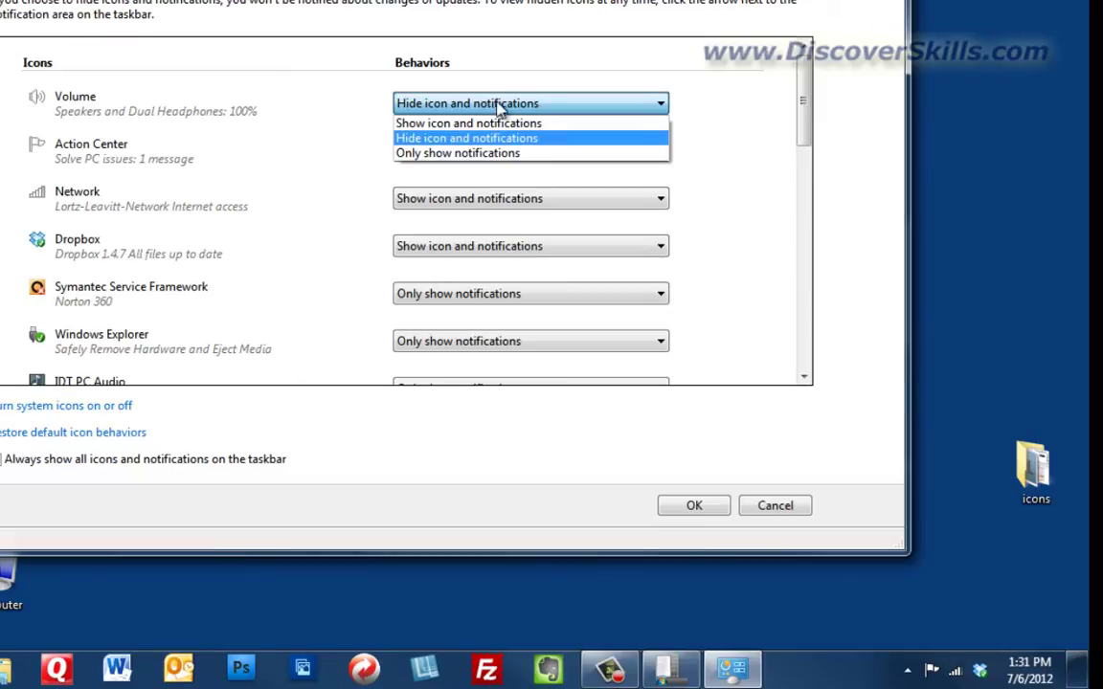
left_click(448, 154)
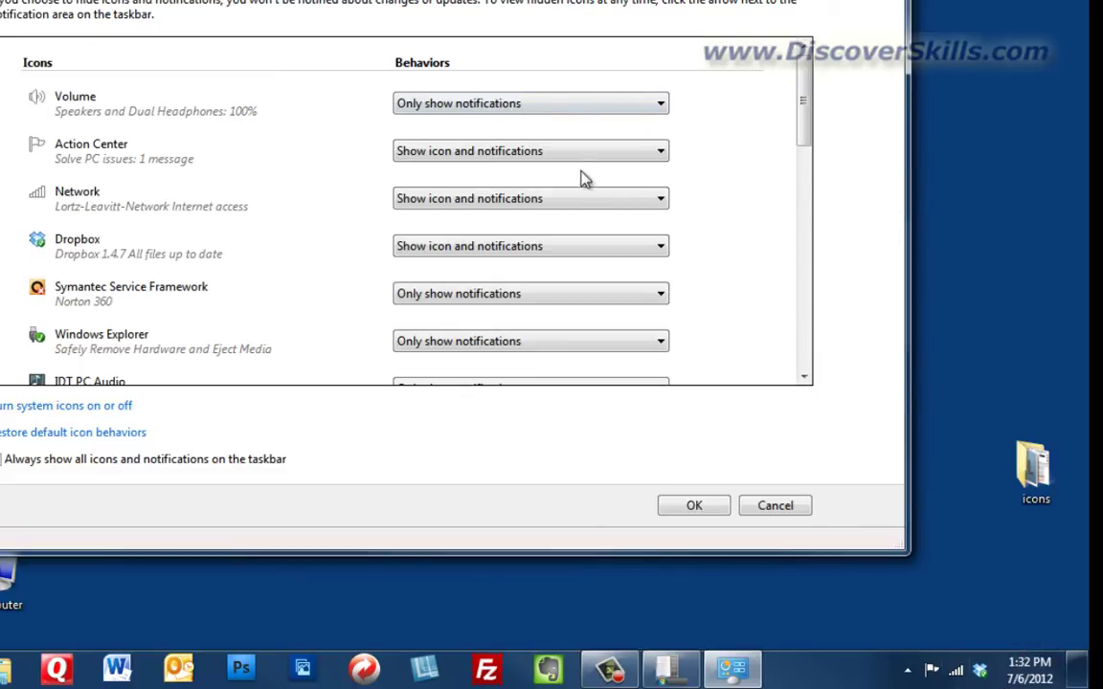
left_click(507, 108)
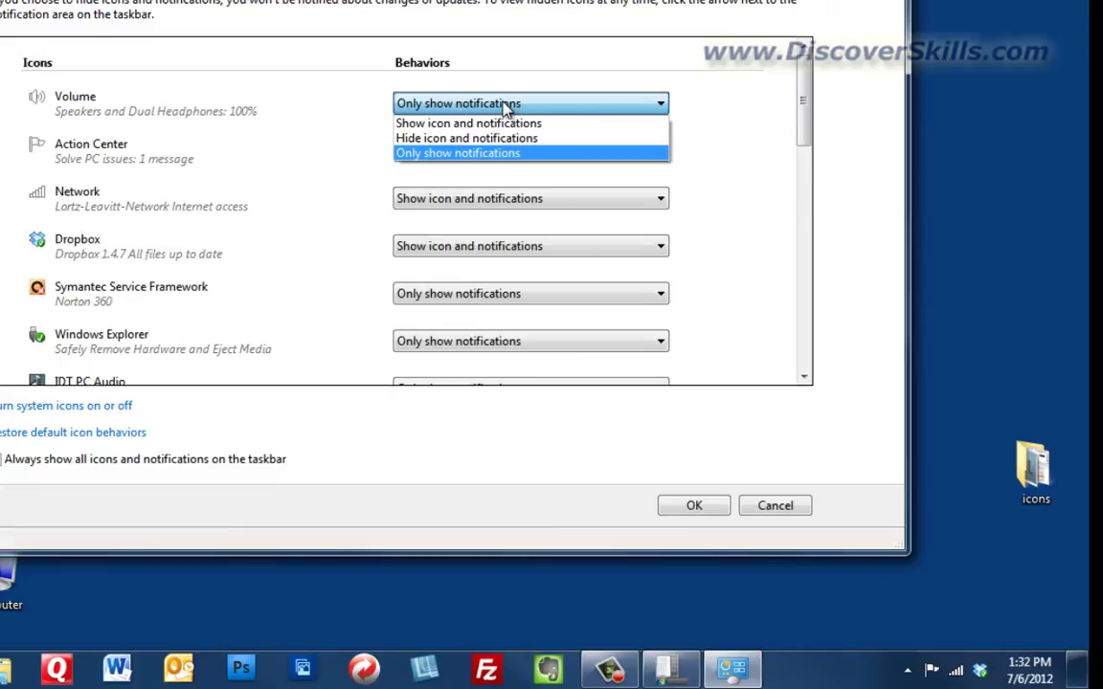
left_click(506, 126)
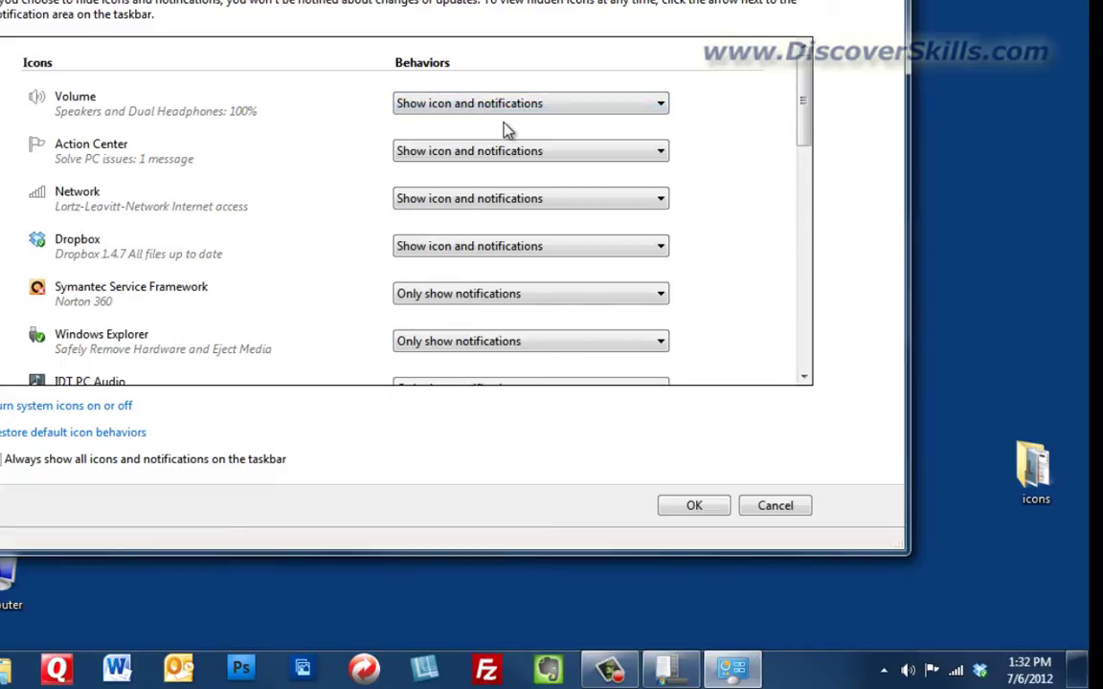
Set the behavior of the Symantec Service Framework (Norton 360) icon to Show icon and notifications
left_click_drag(807, 108, 805, 157)
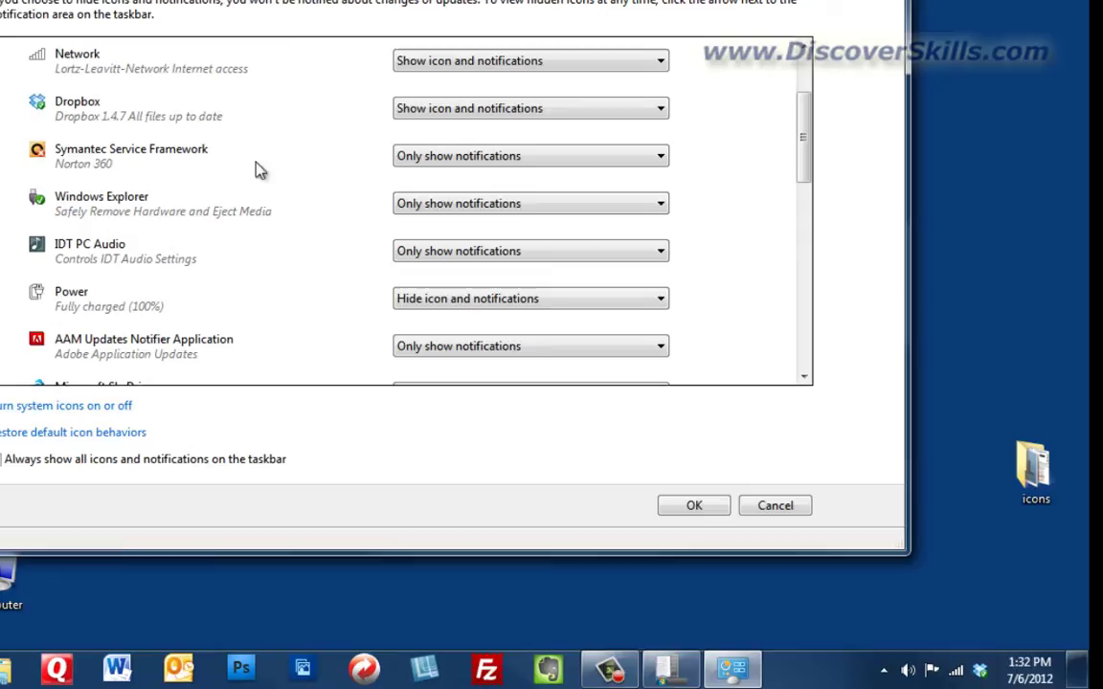
left_click(547, 159)
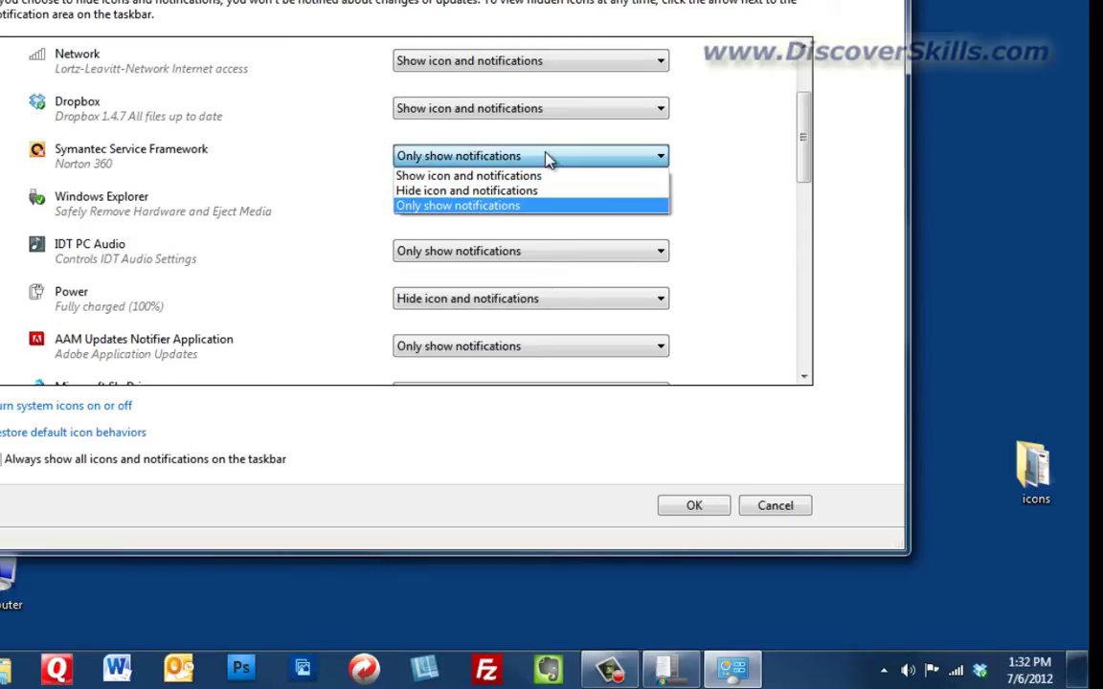
left_click(547, 159)
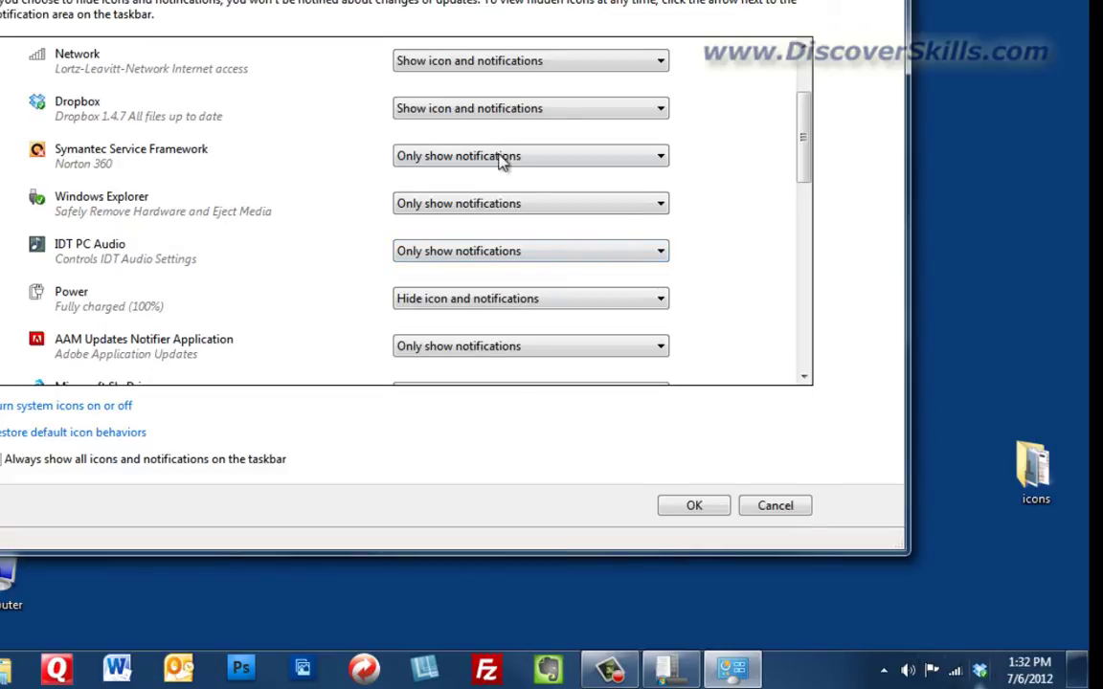
left_click(462, 157)
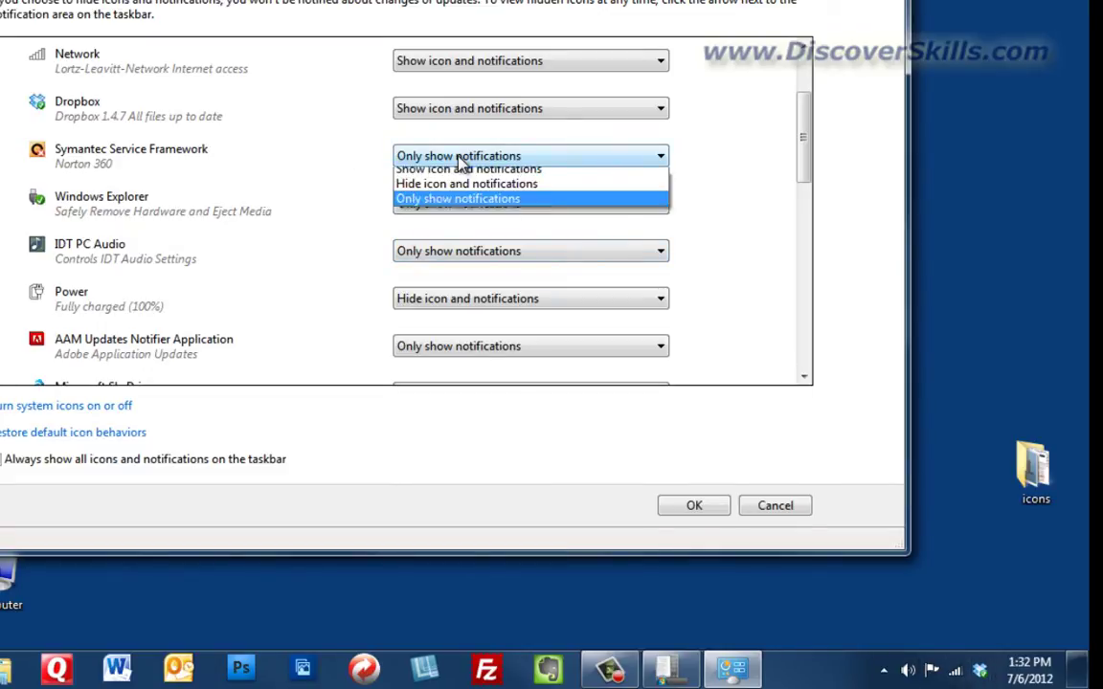
left_click(468, 175)
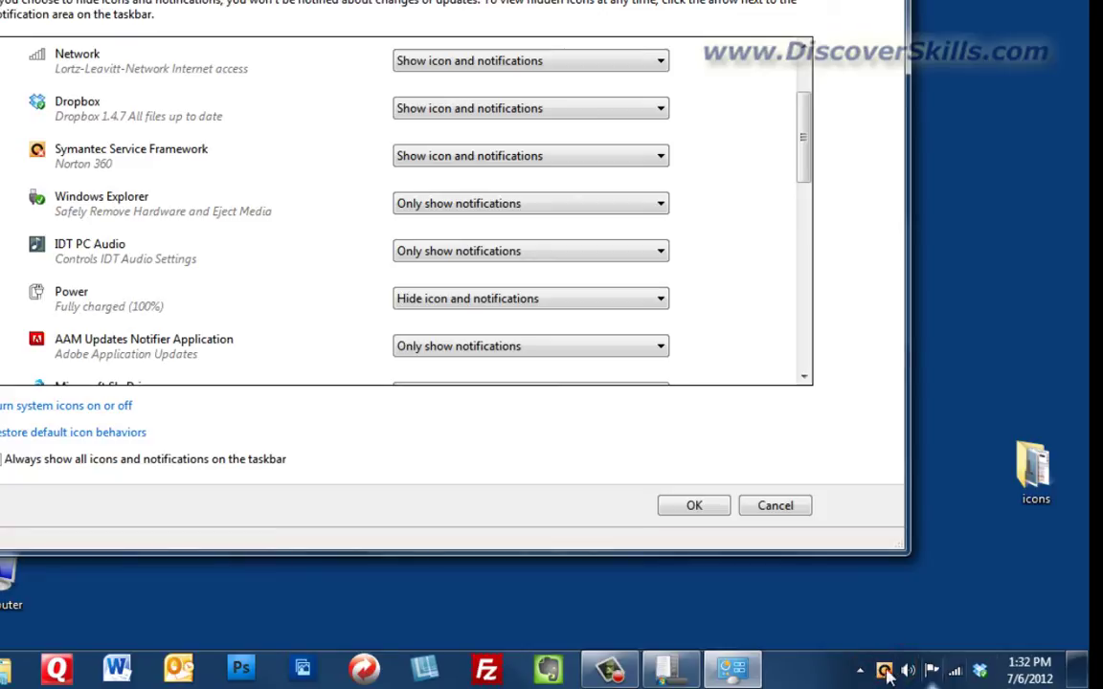
Set the Symantec Service Framework icon to Hide icon and notifications, and switch it to Only show notifications
left_click(503, 159)
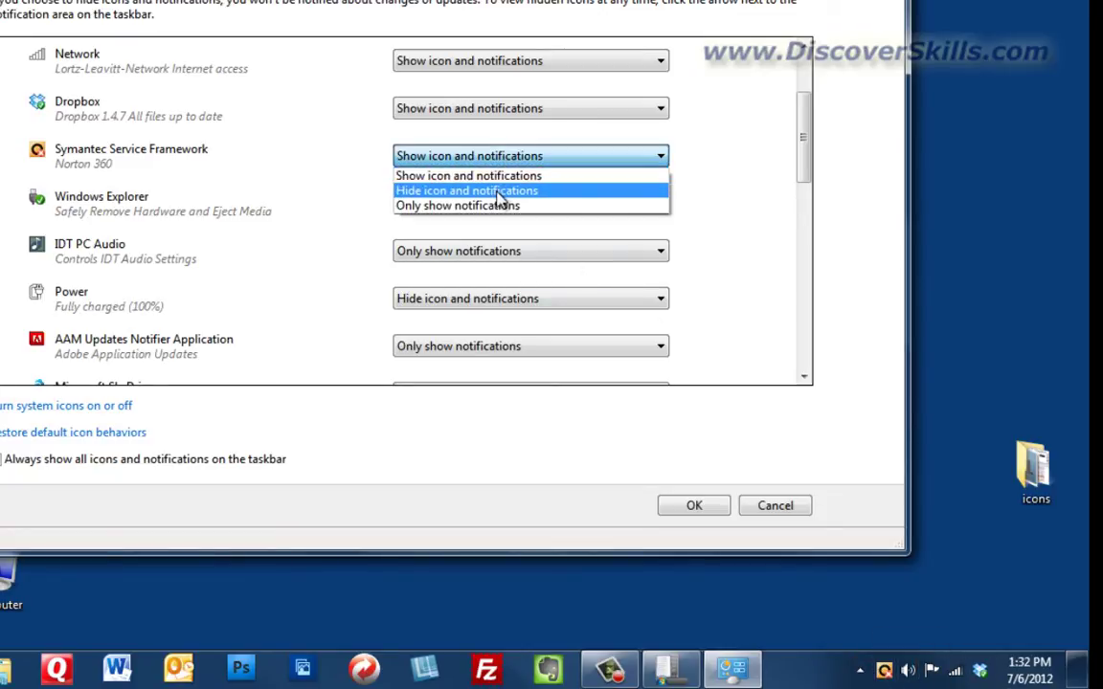
left_click(499, 192)
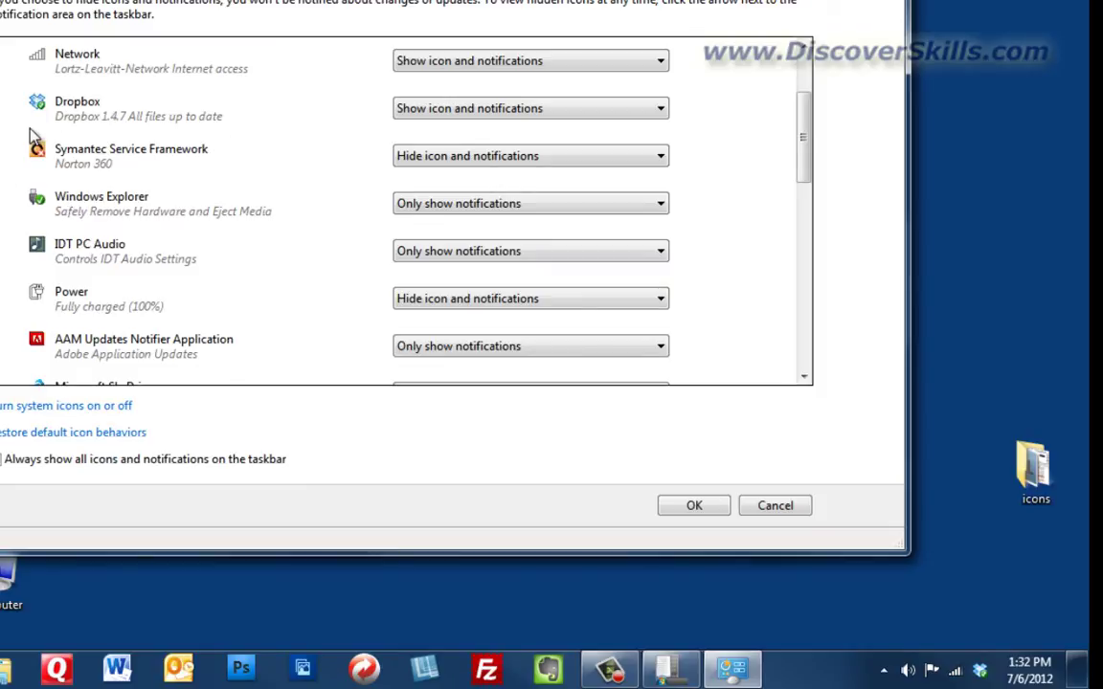
left_click(515, 161)
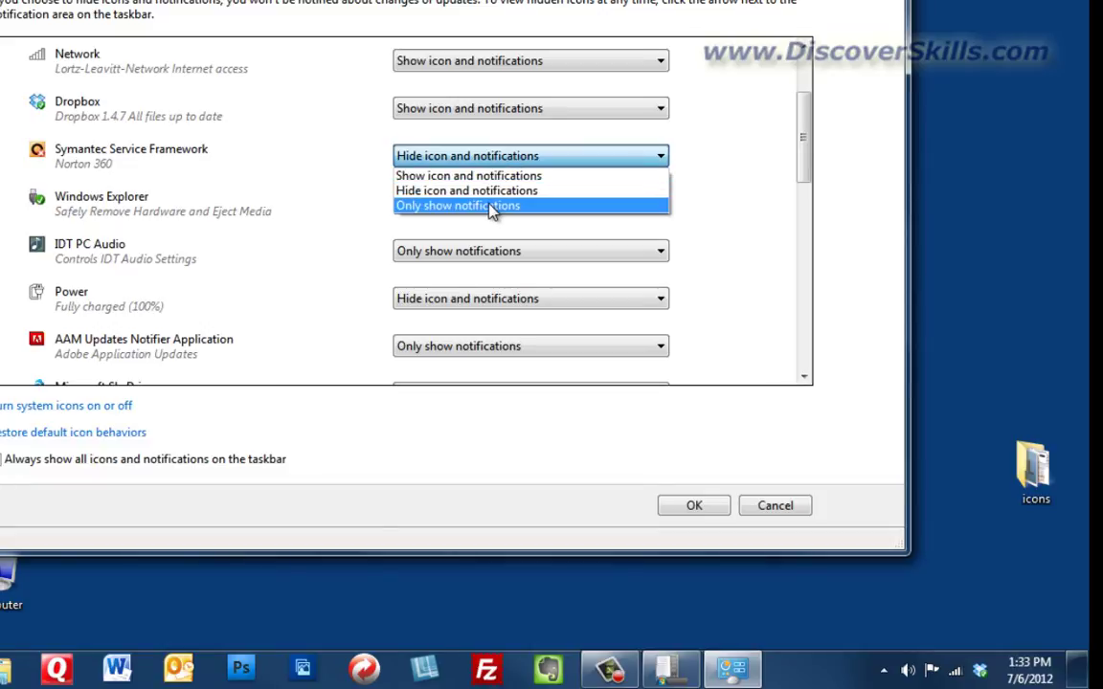
left_click(492, 209)
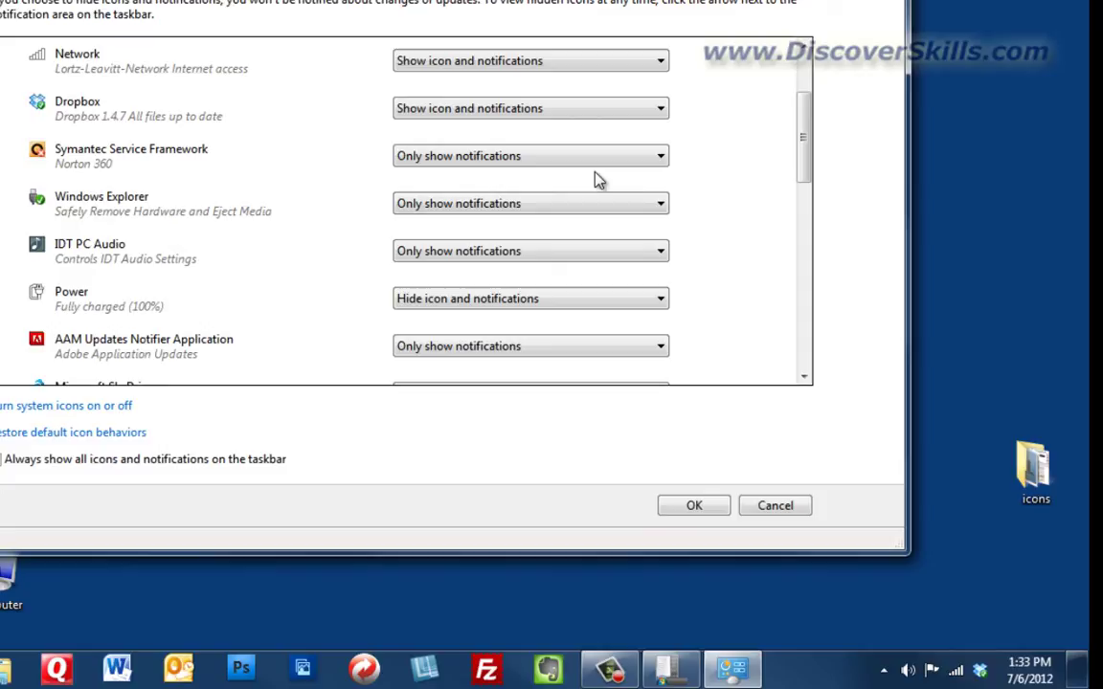
Check the hidden notification icons and look through the remaining programs in the icon behaviors list
left_click(883, 673)
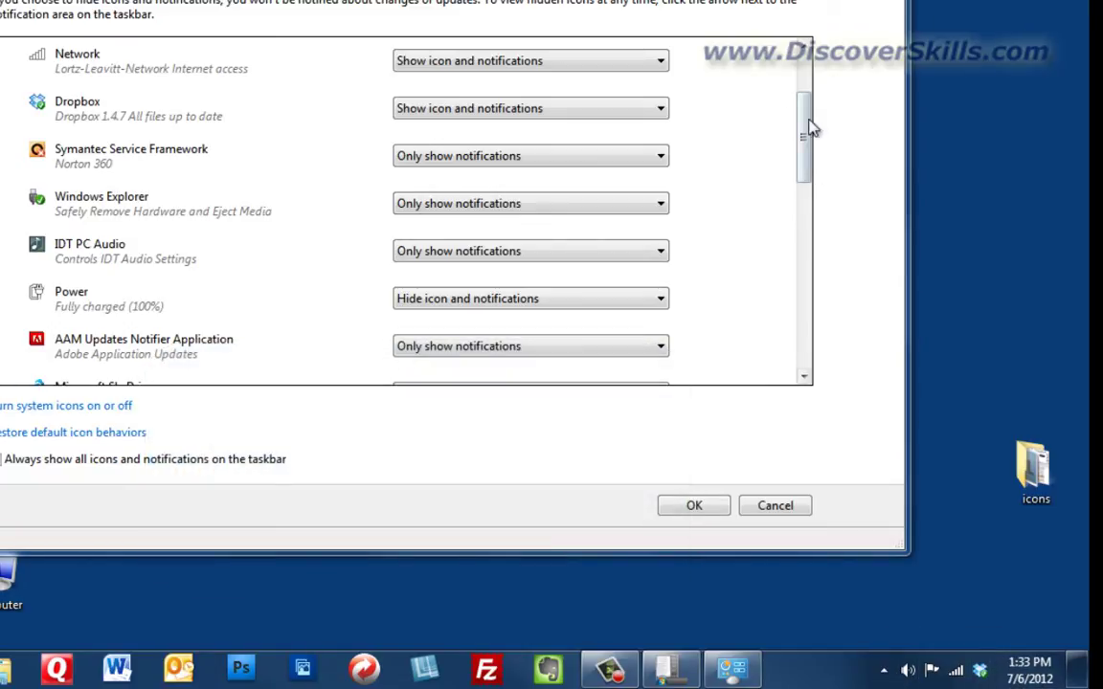
left_click_drag(805, 128, 807, 304)
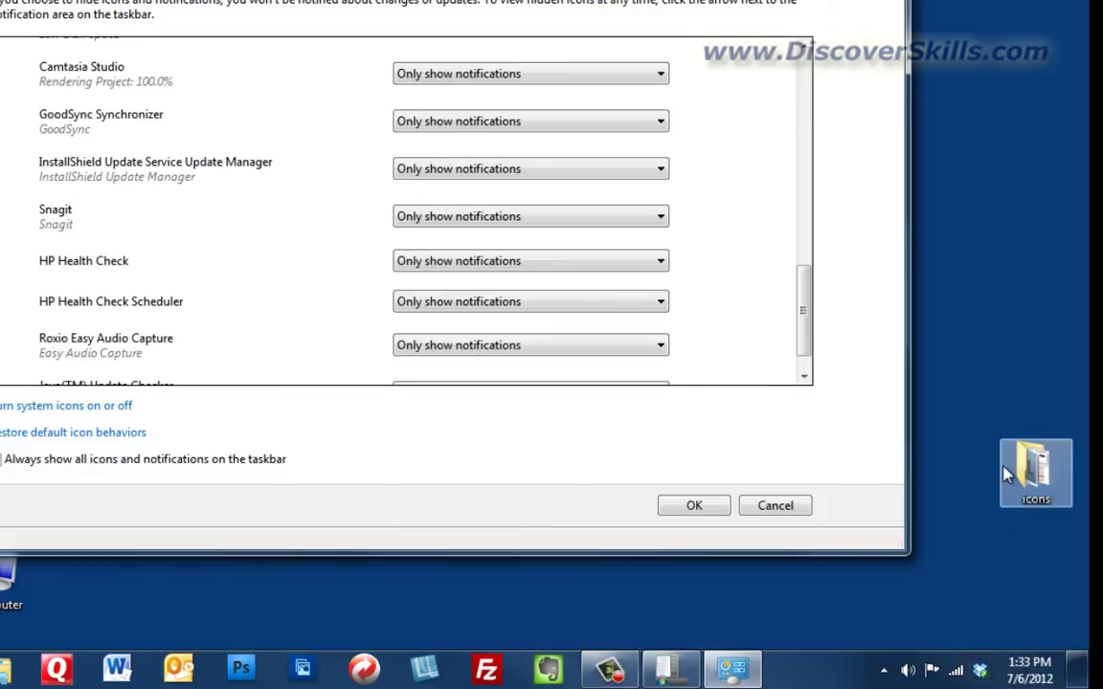
left_click_drag(810, 301, 805, 167)
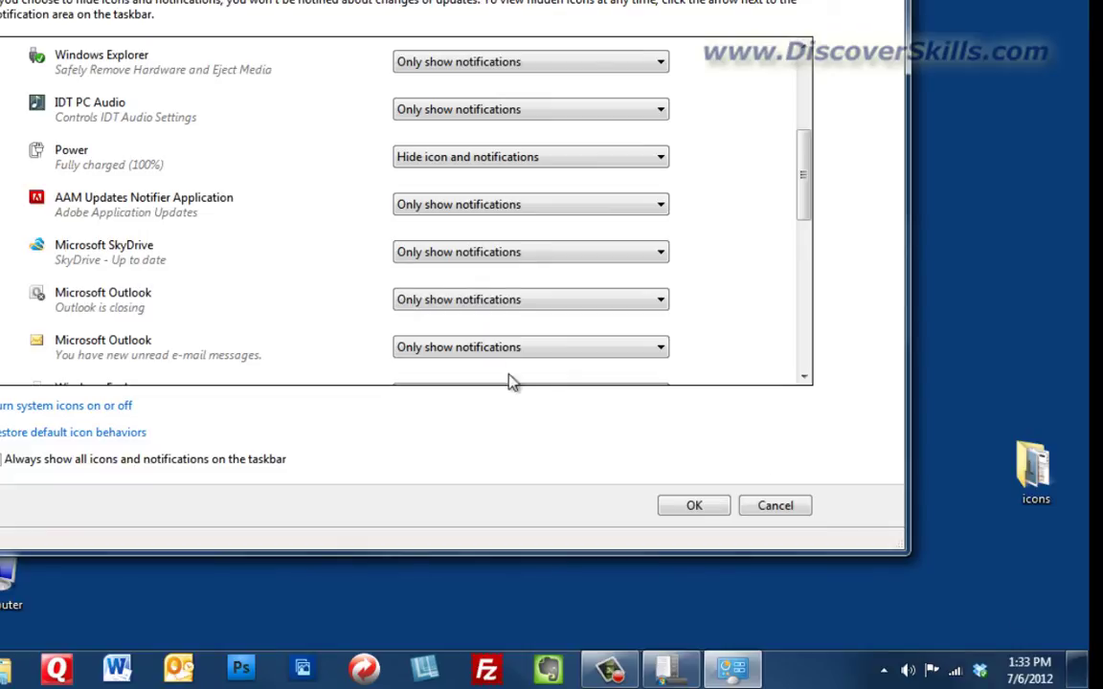
Set the AAM Updates Notifier Application icon to Show icon and notifications, and return it to Only show notifications
left_click(473, 207)
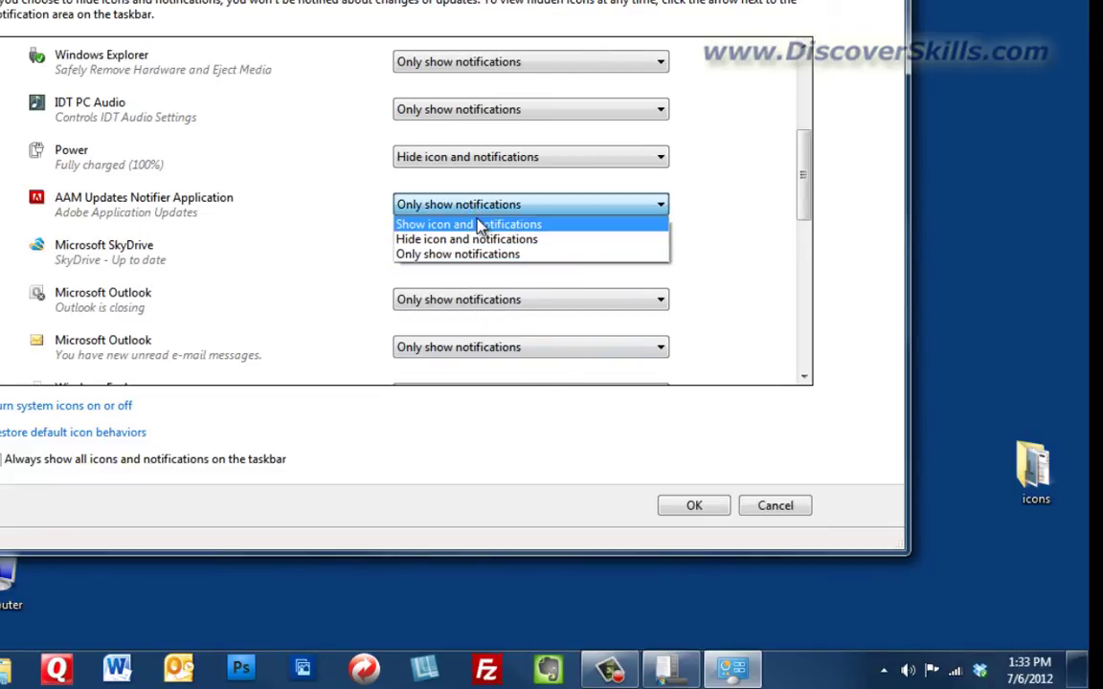
left_click(479, 226)
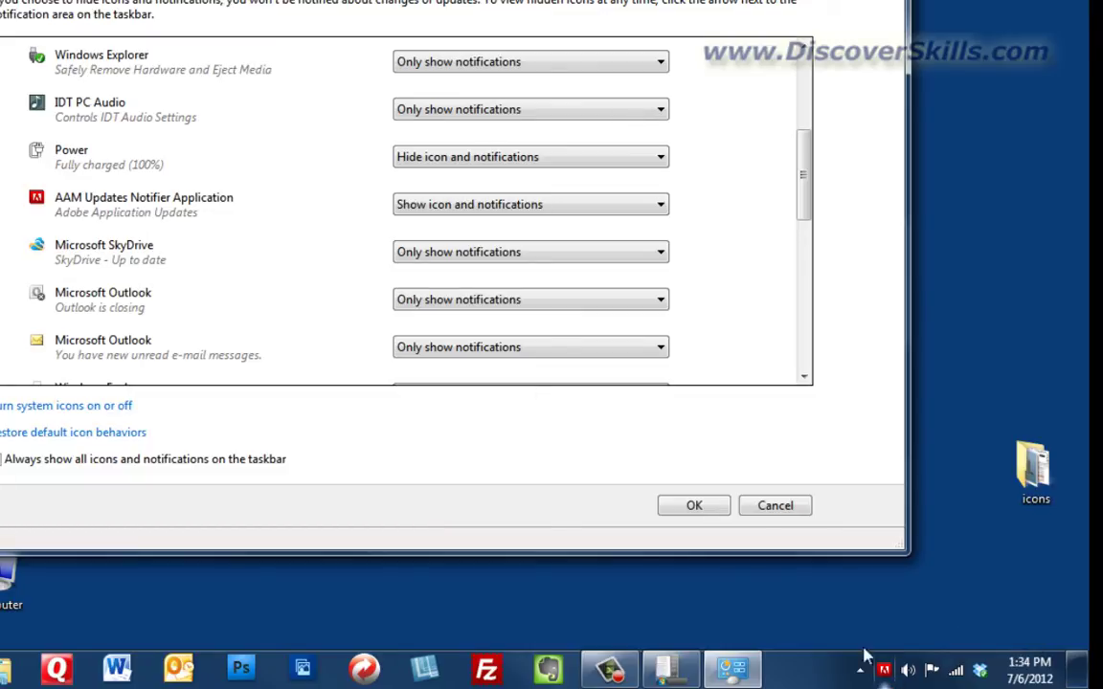
left_click(433, 206)
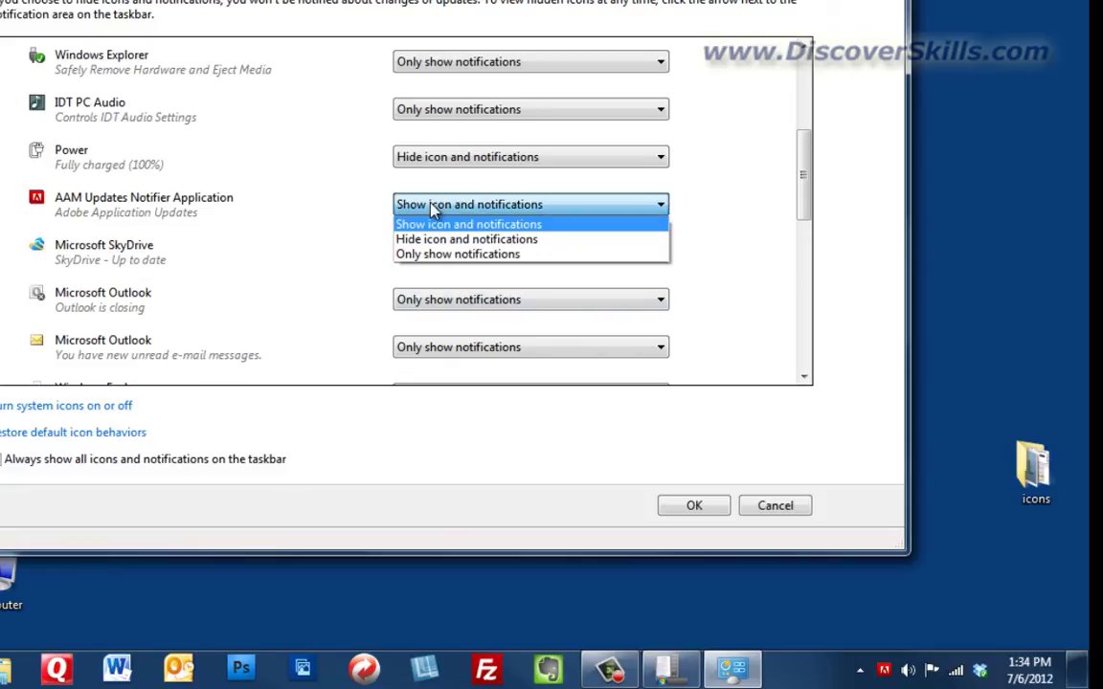
left_click(438, 256)
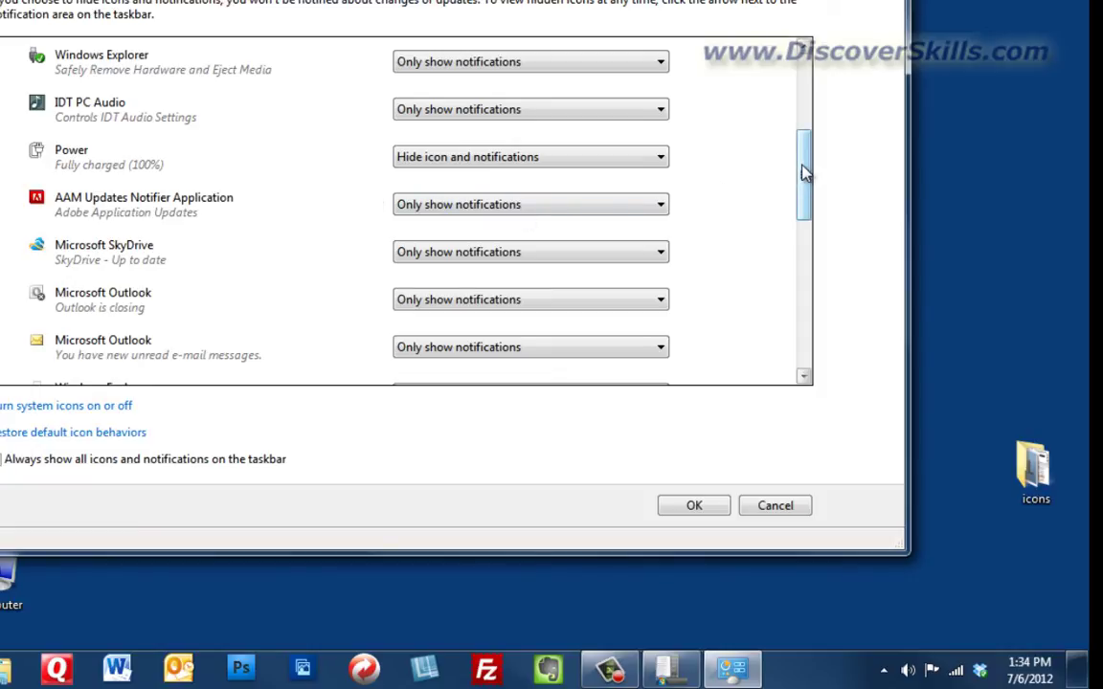
Examine the behavior choices for the Windows Explorer pending print documents icon without changing the setting
left_click_drag(803, 173, 802, 226)
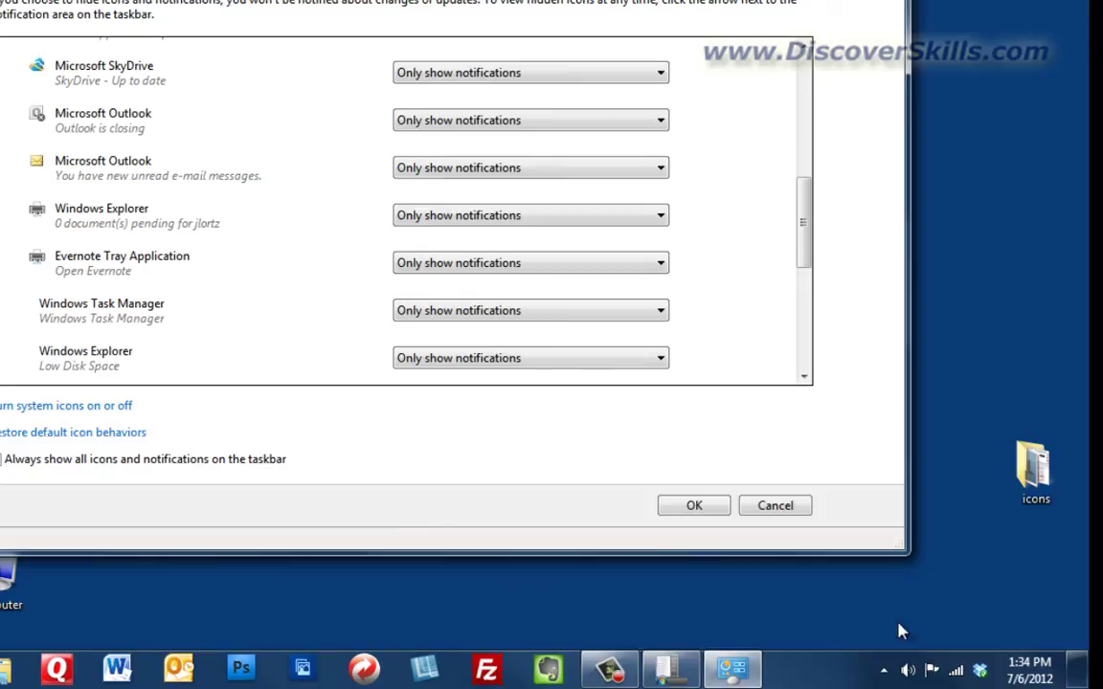
left_click(438, 219)
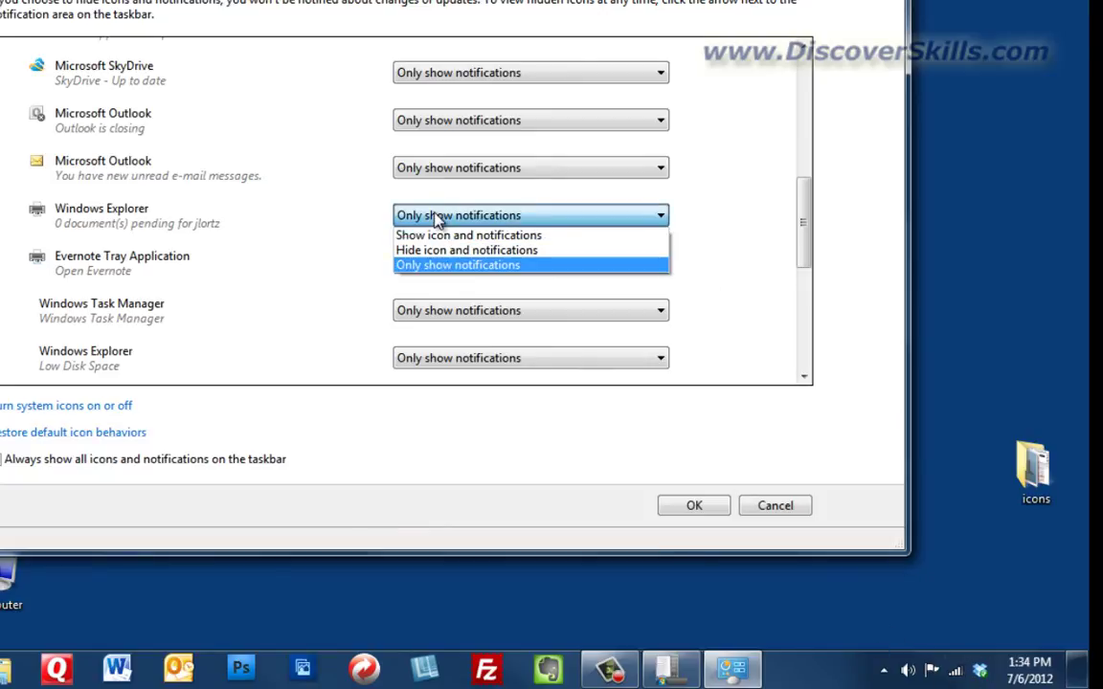
left_click(530, 217)
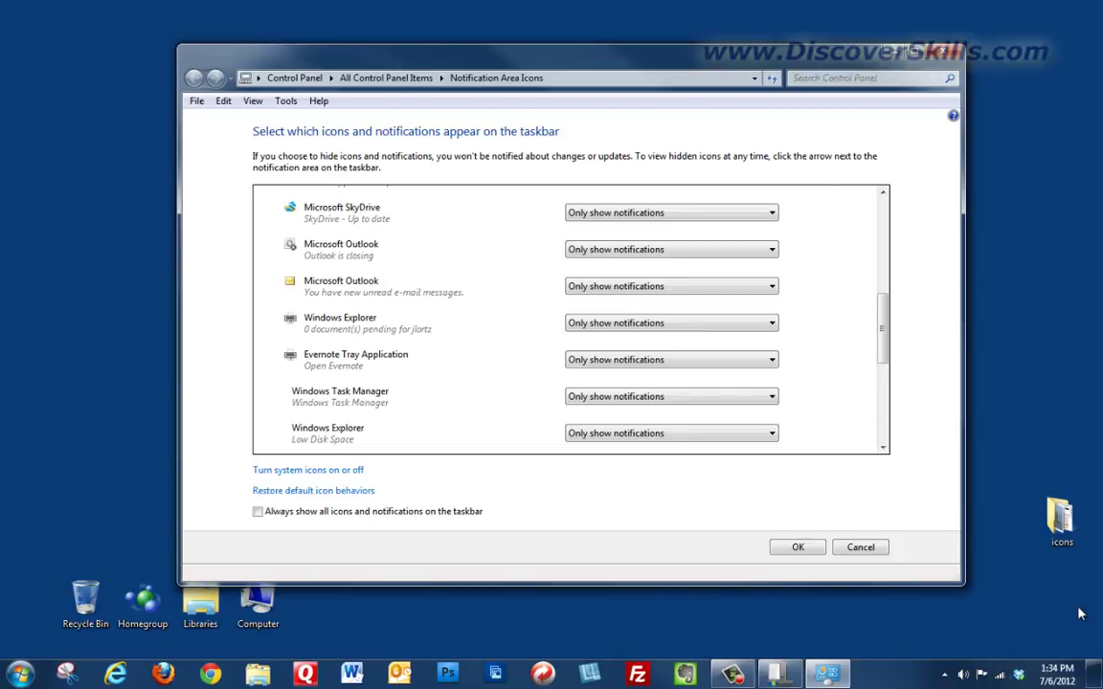
Cancel the notification area icon customization and close the Taskbar and Start Menu Properties dialog
left_click(879, 552)
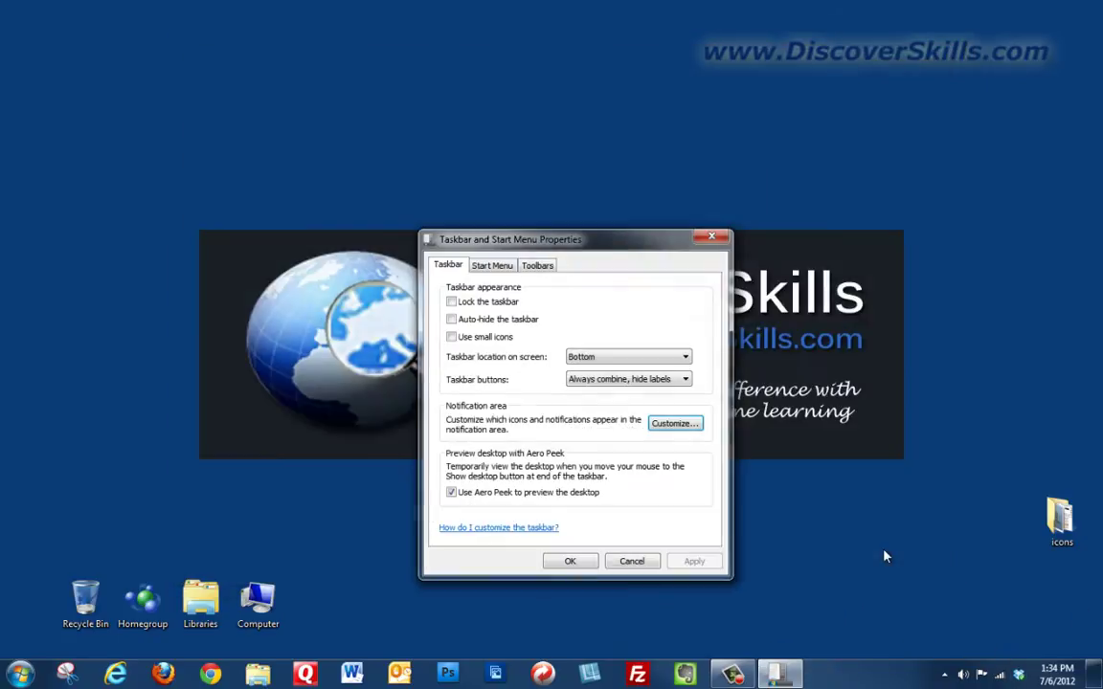
left_click(711, 237)
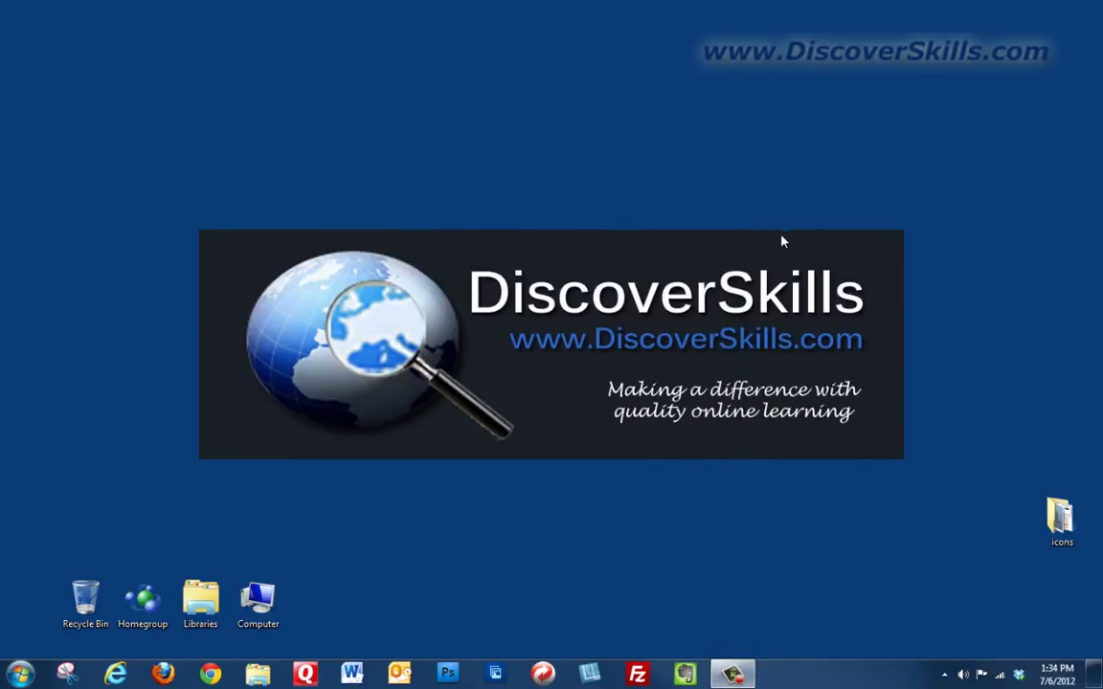